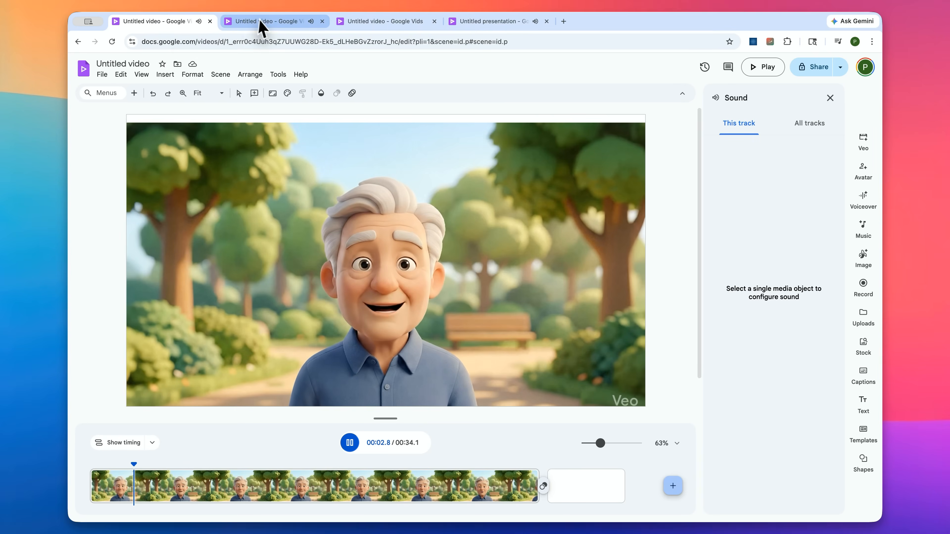
pyautogui.click(261, 22)
pyautogui.click(372, 22)
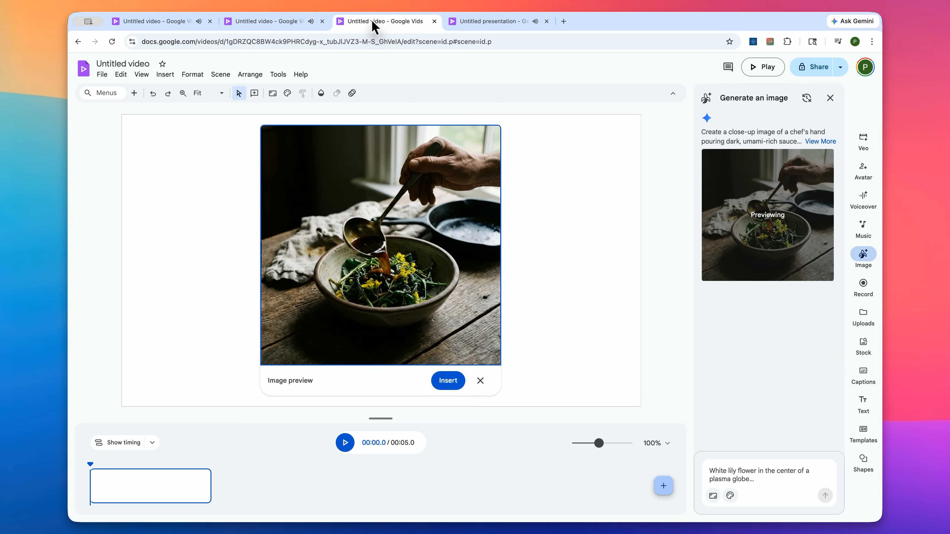
pyautogui.click(489, 22)
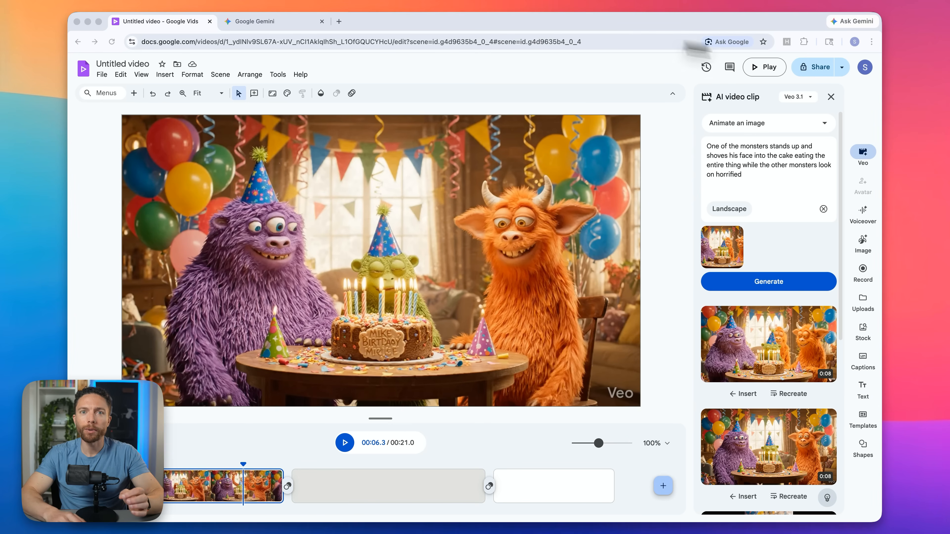
# - Hide the AI video clip panel and preview the start of the second monster party scene
pyautogui.click(830, 96)
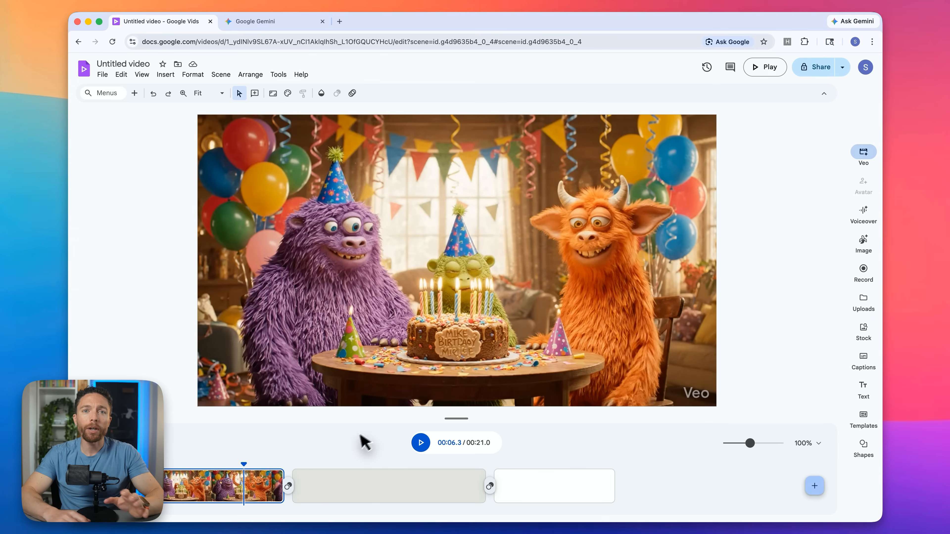
pyautogui.click(304, 479)
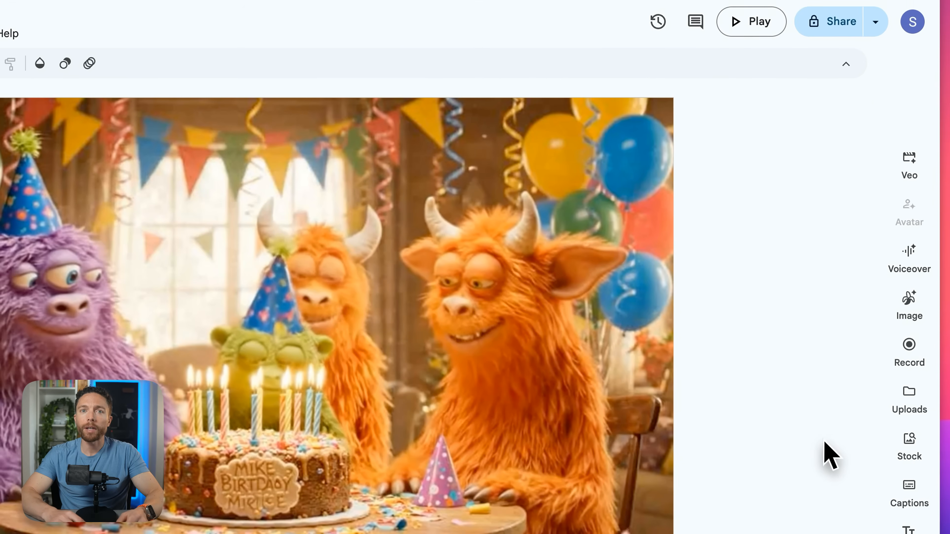
# - Start a Veo 3.1 clip with a photorealistic, National Geographic-style arctic prompt: a polar bear walks on ice, roars, and nearby birds take flight
pyautogui.click(916, 173)
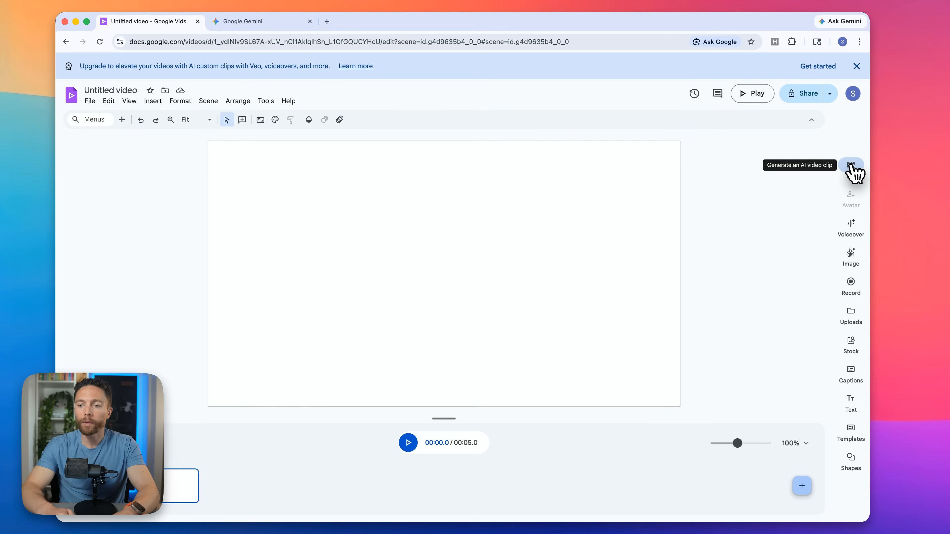
pyautogui.click(851, 165)
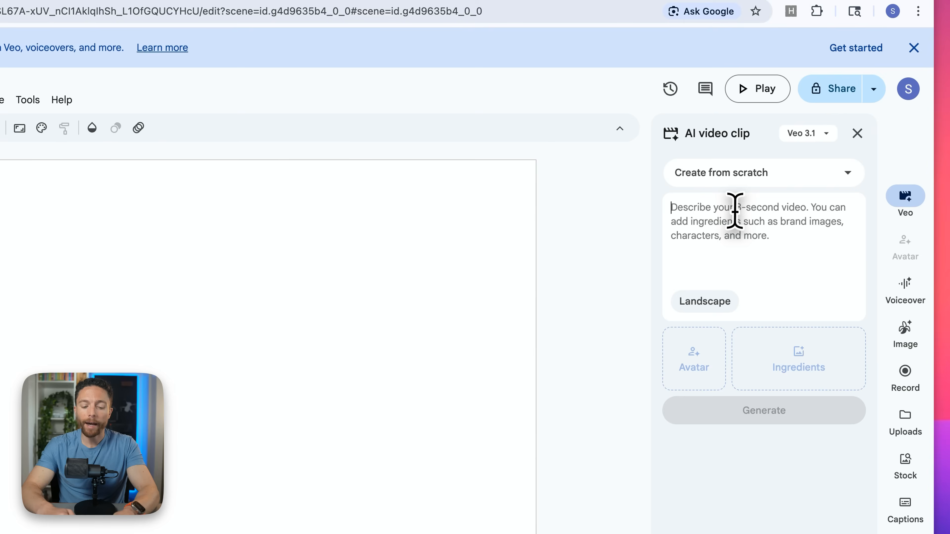
pyautogui.write('A photorealistic, National Geographic-style shot of the arctic. A majestic polar bear walks along a sun-drenched slab of ice. The sunlight highlights the detailed texture of its fur and the weathered surface of the ice. A slow, cinematic push-in on the lion. It suddenly looks up and lets out a roar with a deep bass rumble that echoes across the ice. A flock of nearby birds is startled and takes flight.')
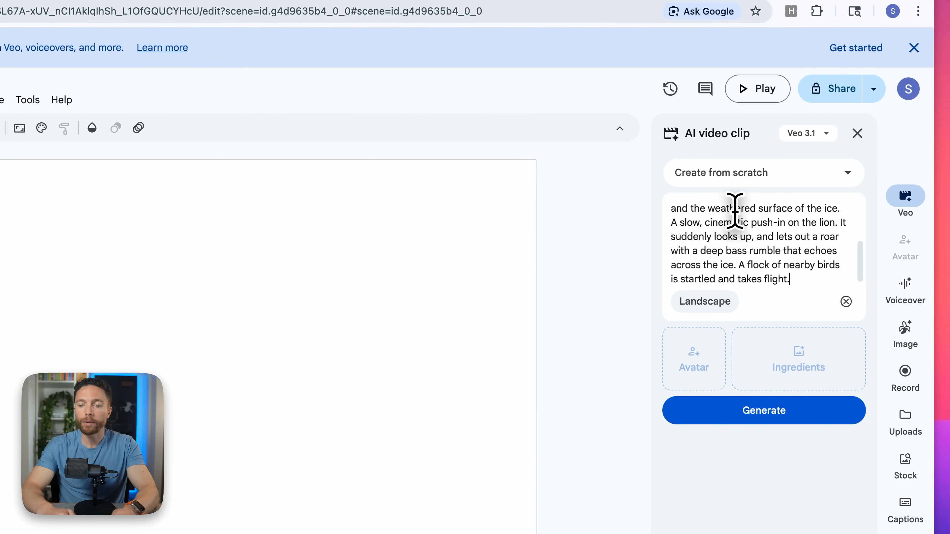
pyautogui.scroll(5, 752, 248)
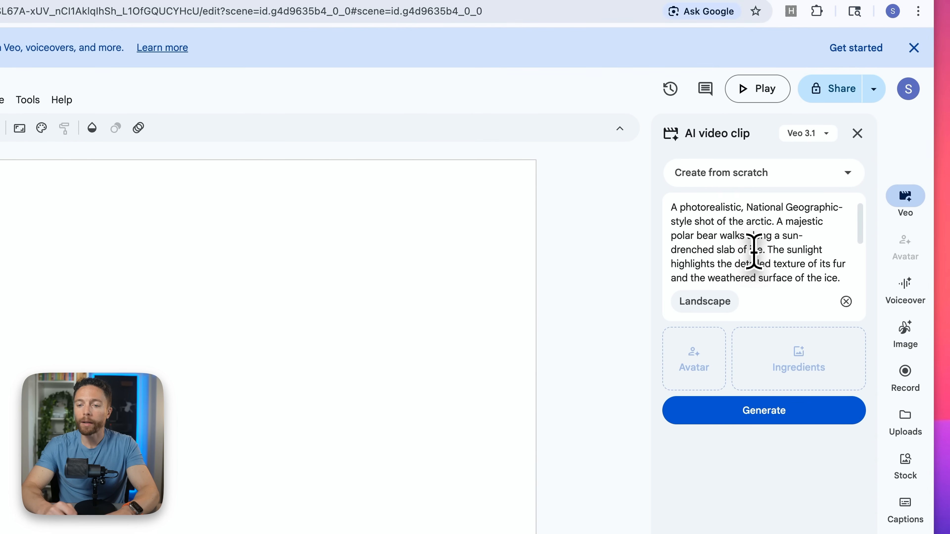
pyautogui.scroll(-5, 753, 250)
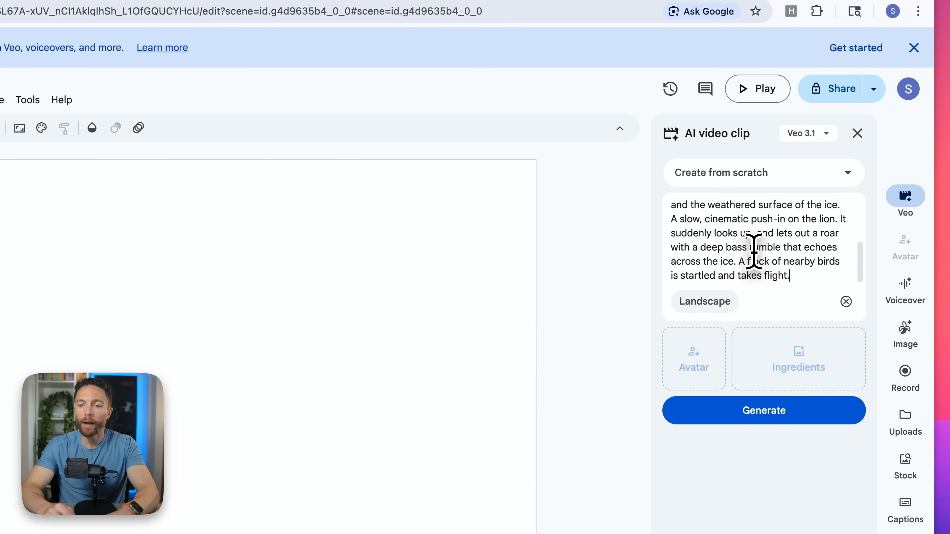
# - Keep the clip mode on Create from scratch and the aspect ratio on Landscape 16:9, and generate the polar bear clip
pyautogui.click(819, 173)
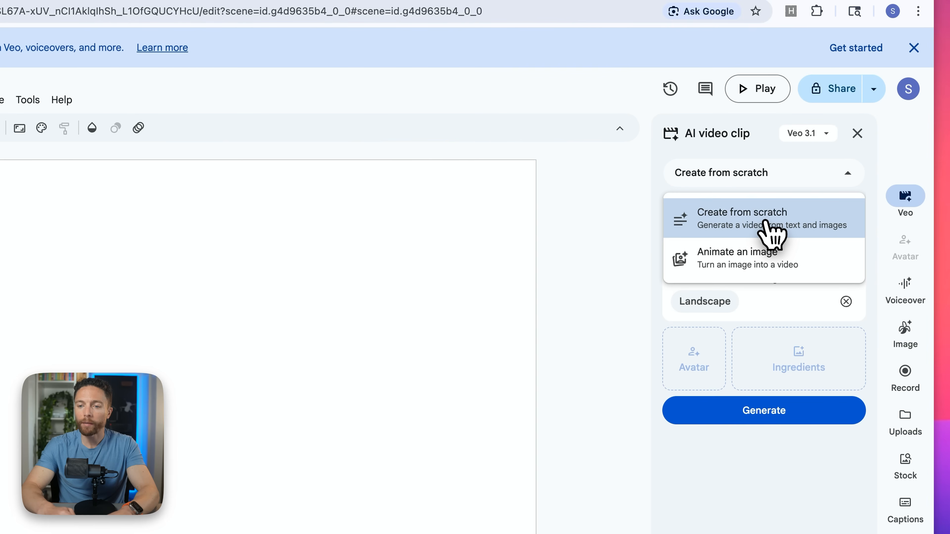
pyautogui.click(764, 221)
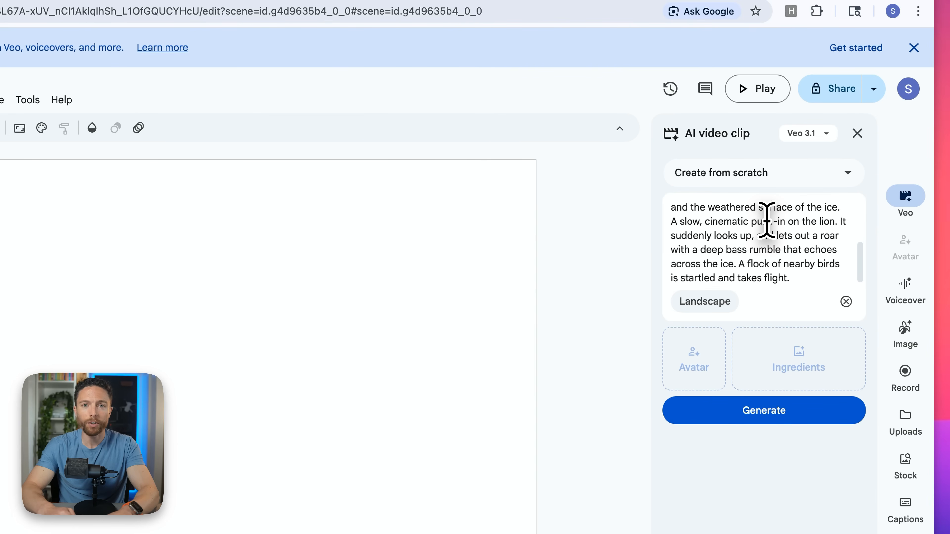
pyautogui.click(725, 300)
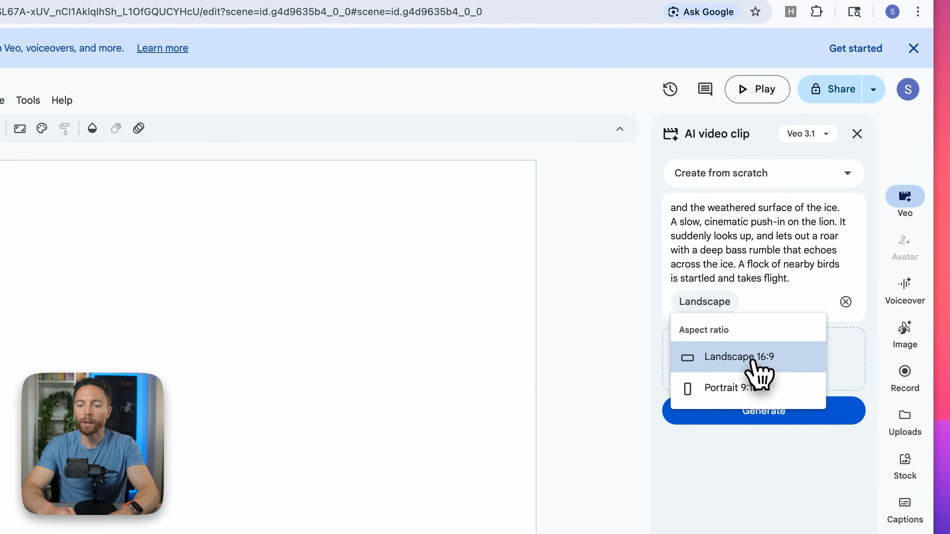
pyautogui.click(767, 355)
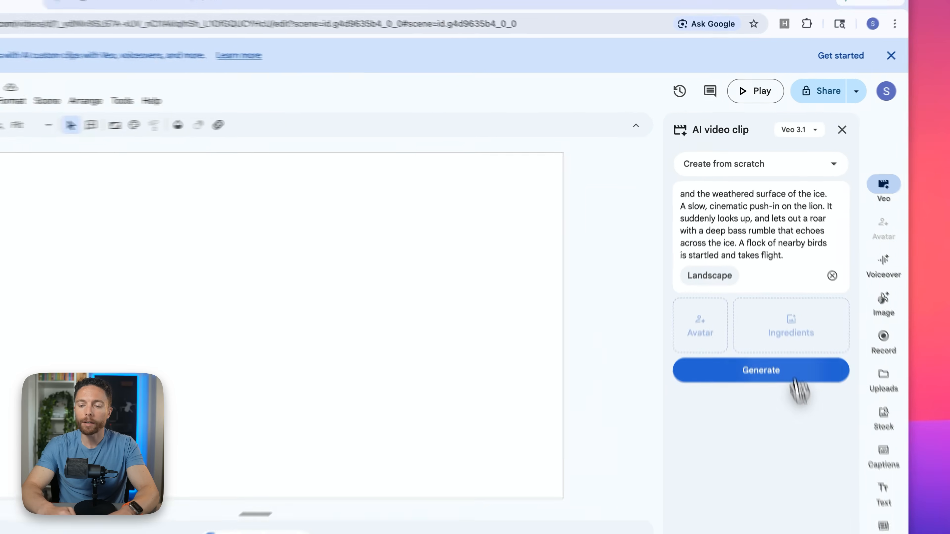
pyautogui.click(793, 413)
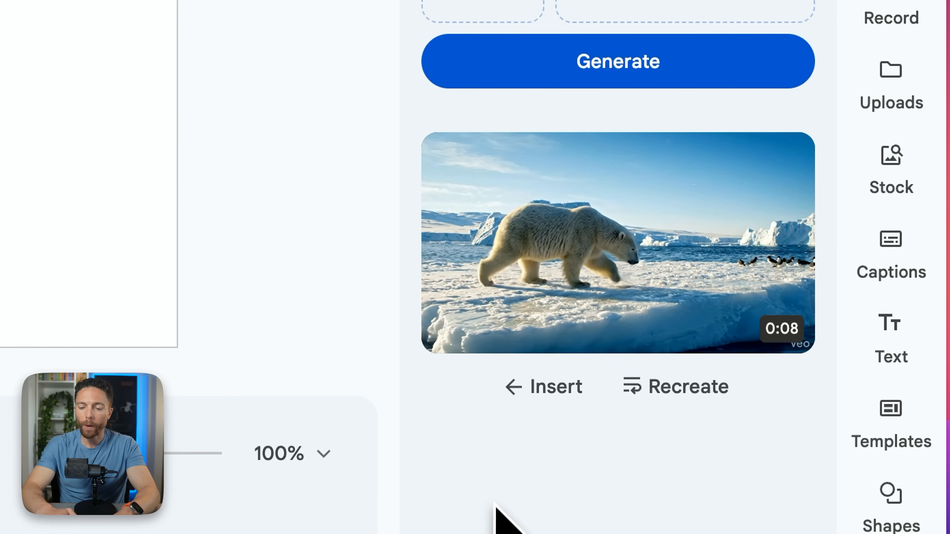
# - Review the prompt of the generated polar bear clip and insert the clip into the empty first scene
pyautogui.moveTo(492, 326)
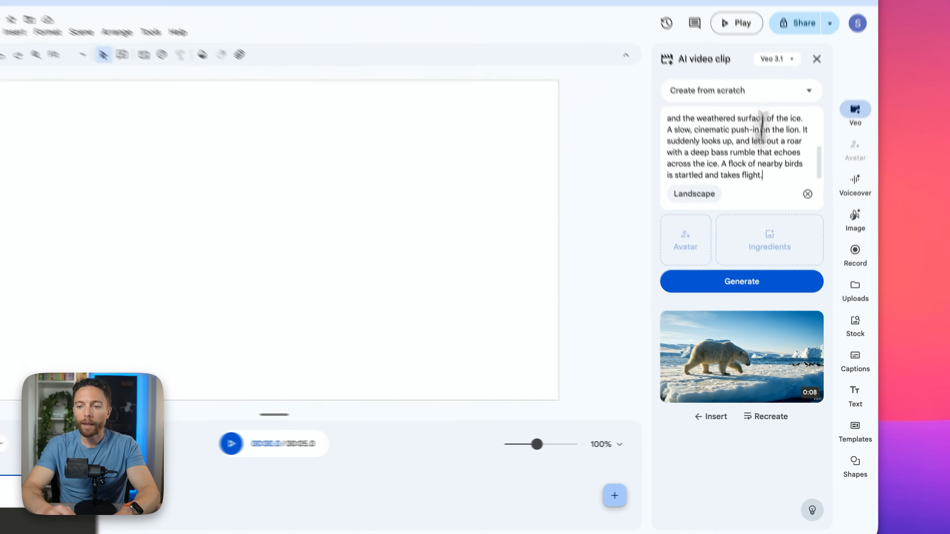
pyautogui.scroll(3, 761, 130)
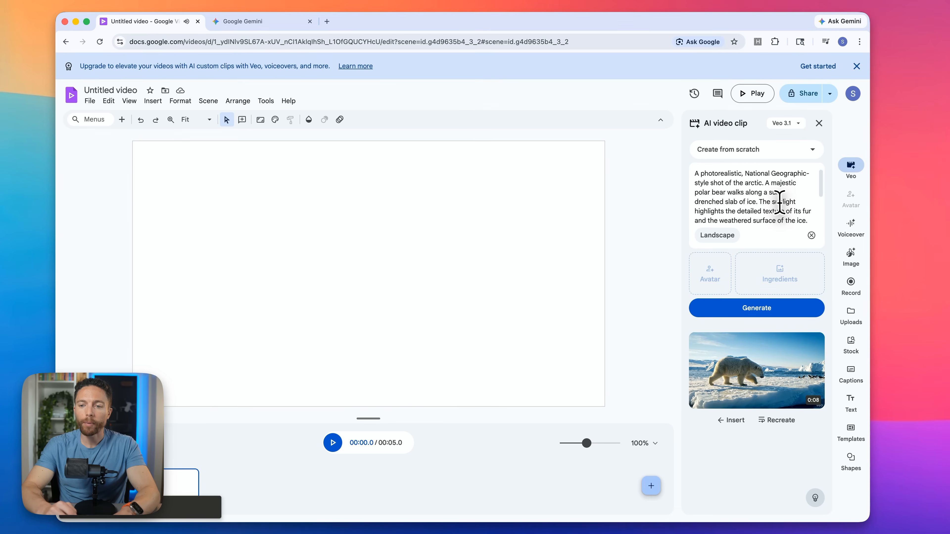
pyautogui.scroll(-2, 779, 202)
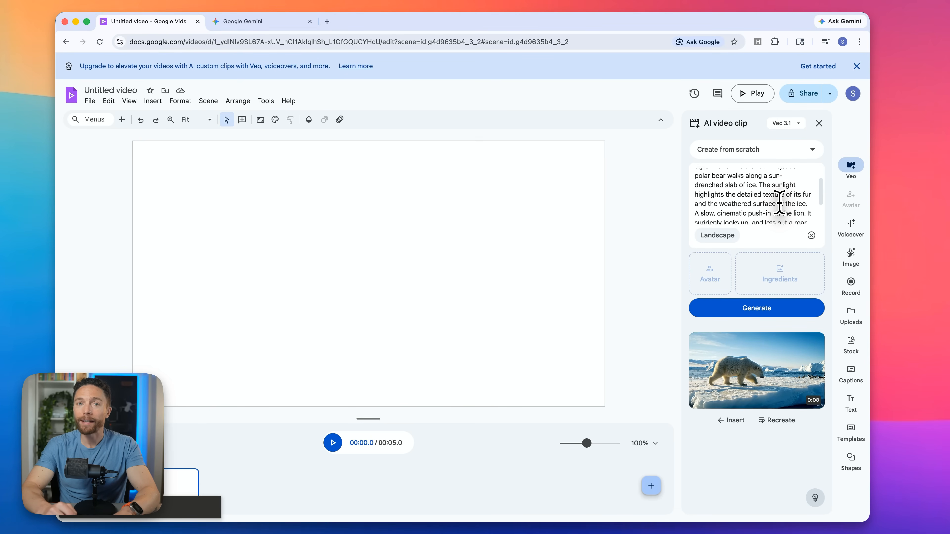
pyautogui.scroll(-4, 779, 202)
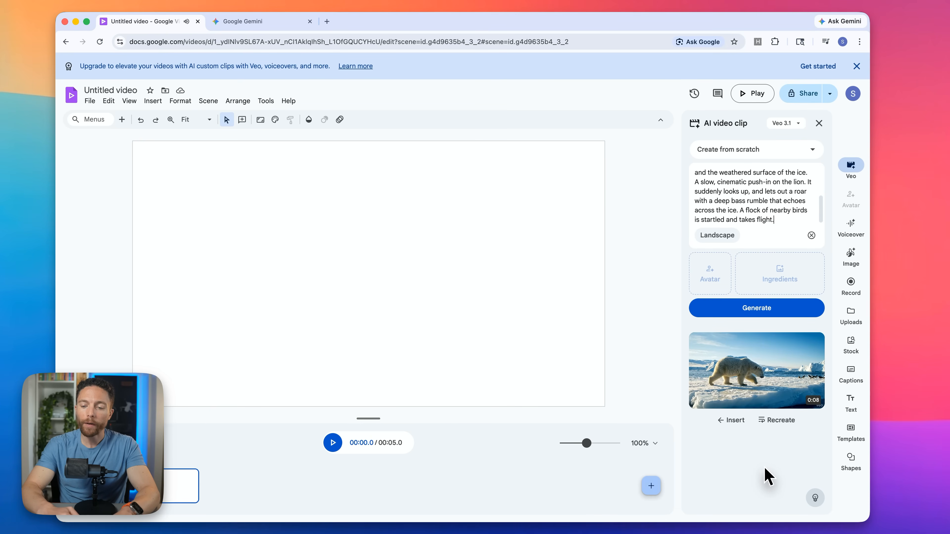
pyautogui.click(741, 424)
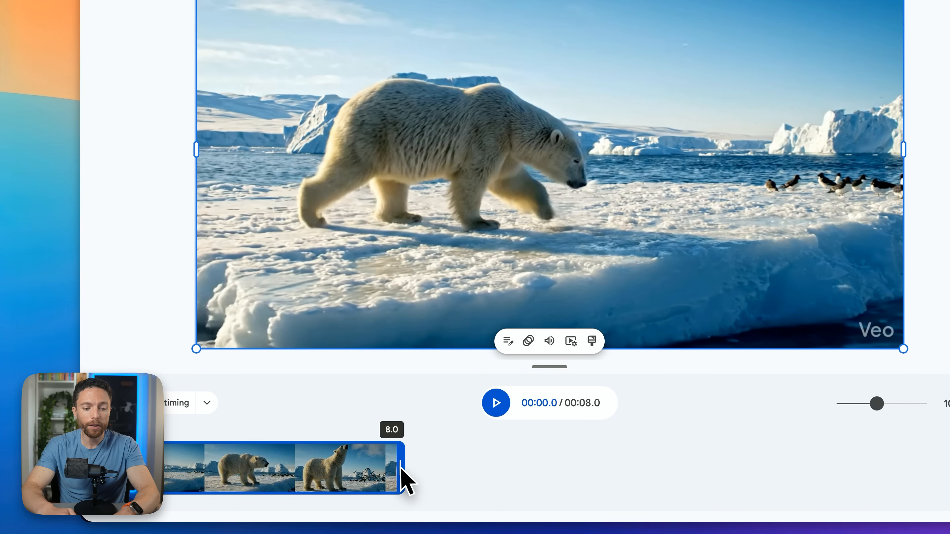
# - Extend the polar bear scene's duration to 8.1 seconds and add a new blank scene after it
pyautogui.moveTo(402, 477)
pyautogui.mouseDown()
pyautogui.moveTo(365, 475)
pyautogui.moveTo(406, 468)
pyautogui.mouseUp()
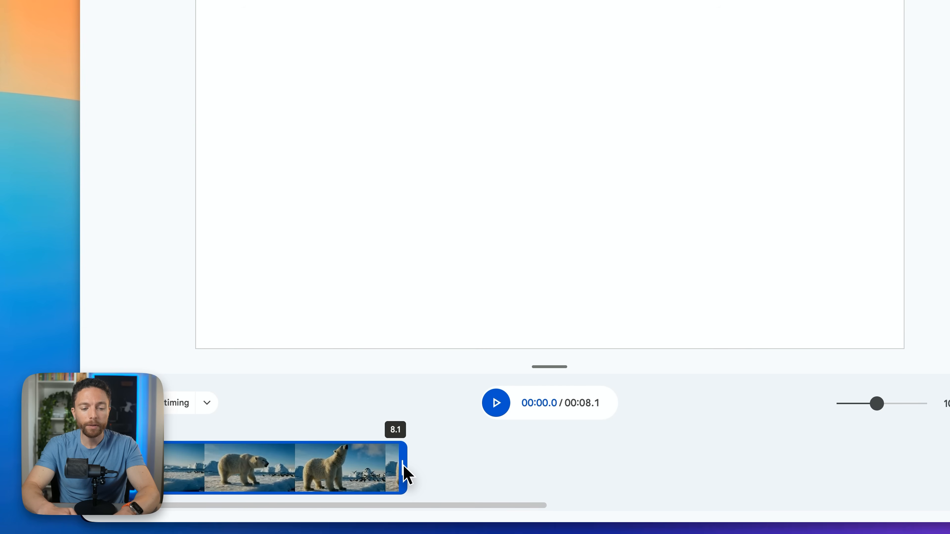
pyautogui.moveTo(406, 473); pyautogui.dragTo(407, 473)
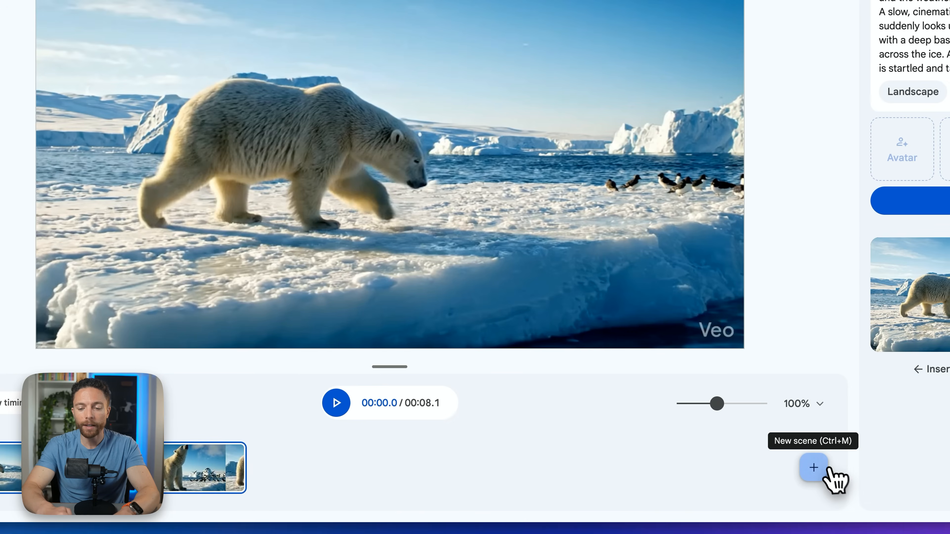
pyautogui.click(826, 470)
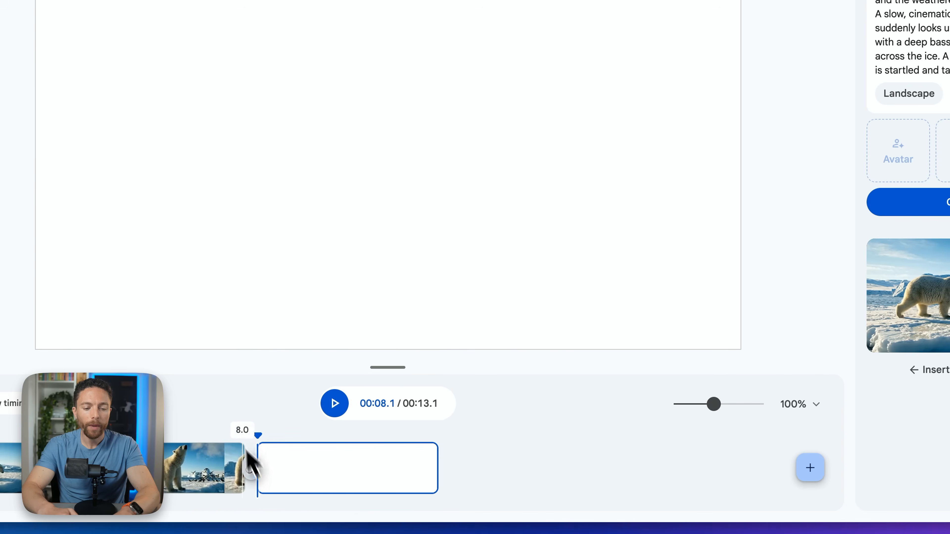
# - Move the playhead to 00:07.9 near the end of the polar bear scene and save a screenshot of that frame
pyautogui.click(238, 433)
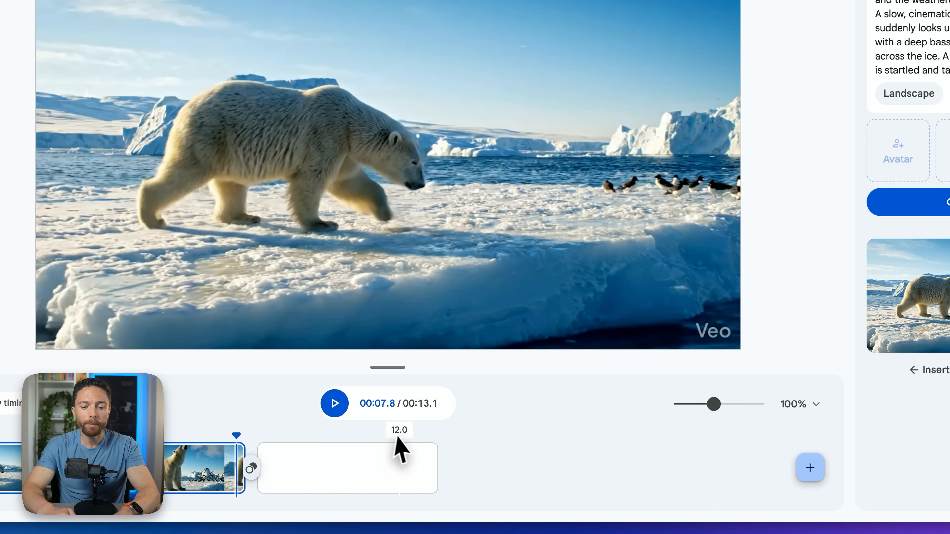
pyautogui.click(241, 436)
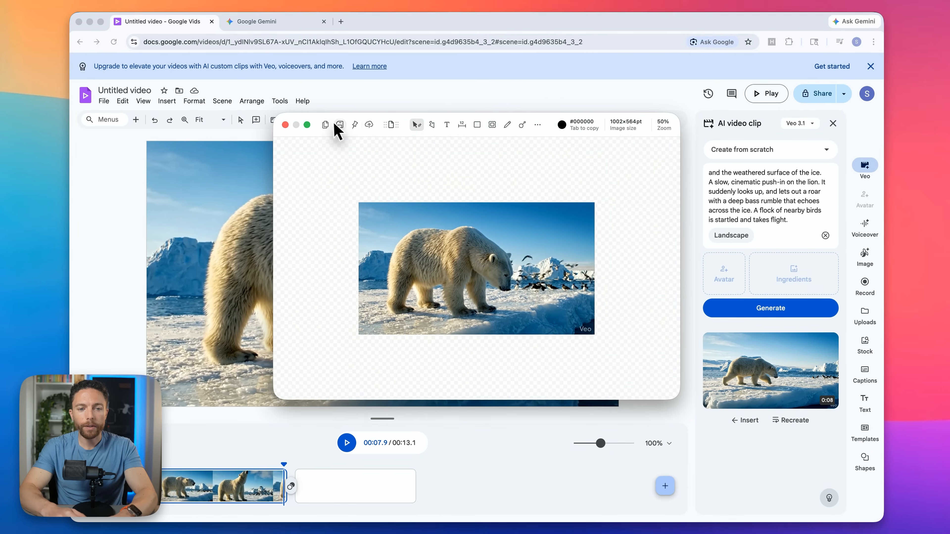
pyautogui.click(335, 127)
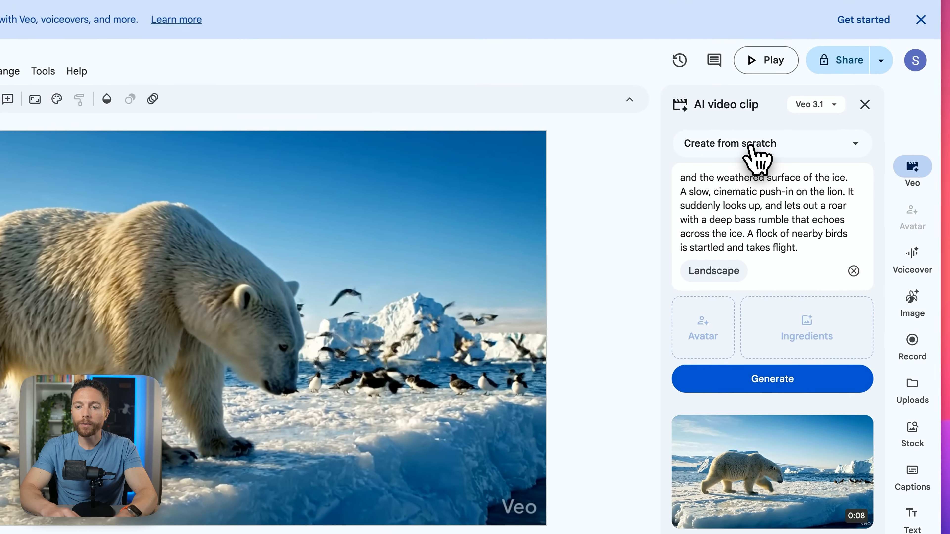
# - Switch the AI clip mode to Animate an image and add the captured polar bear frame as the source image
pyautogui.click(749, 149)
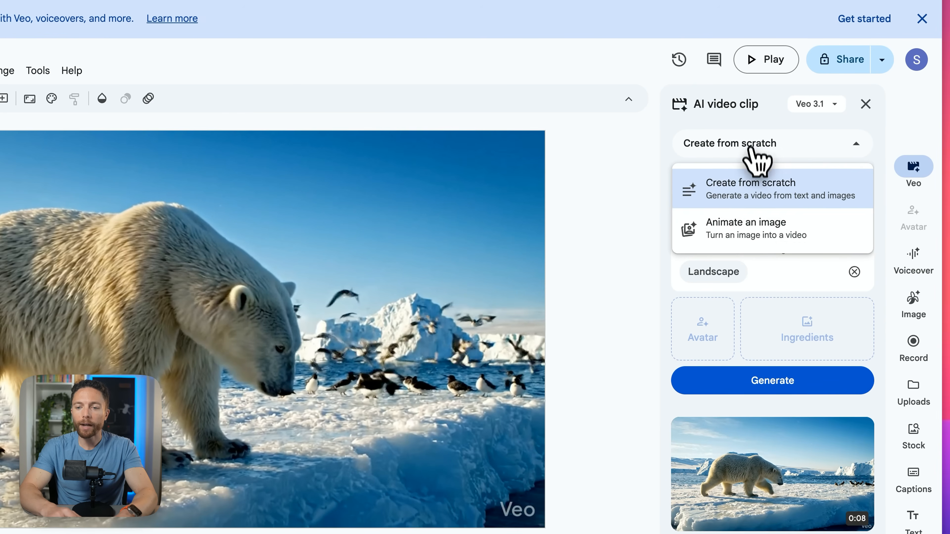
pyautogui.click(751, 226)
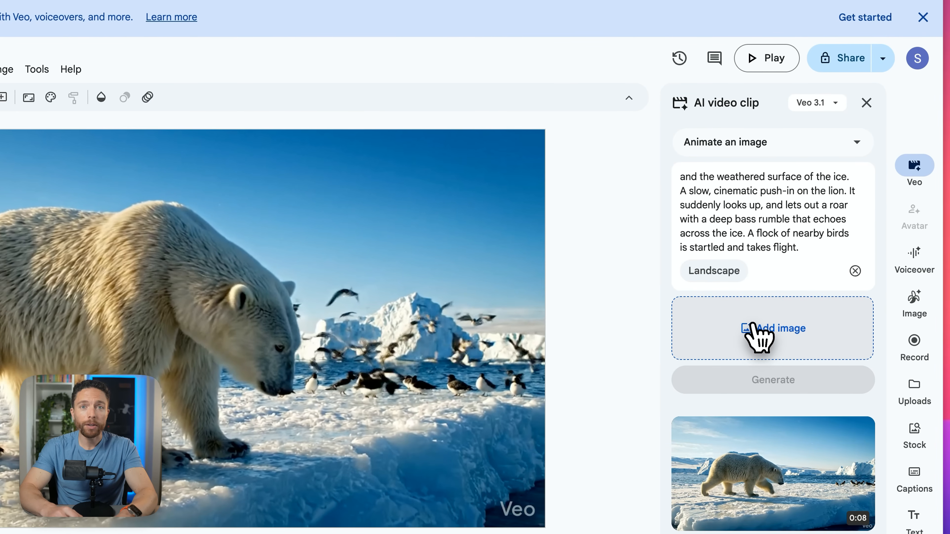
pyautogui.click(752, 327)
# - Replace the prompt with "The polar bear leaps forward into the water and begins to swim" and generate the clip
pyautogui.click(740, 221)
pyautogui.press('super+a')
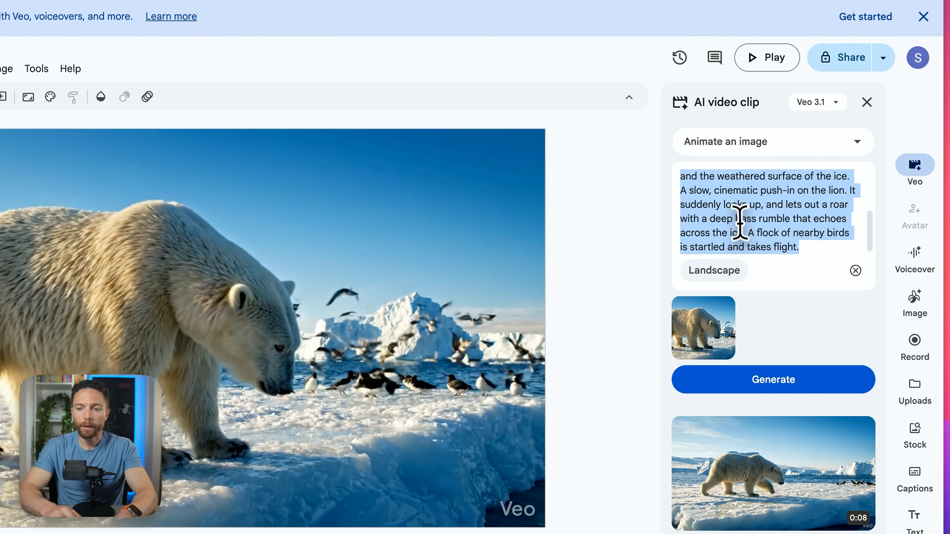
pyautogui.press('BackSpace')
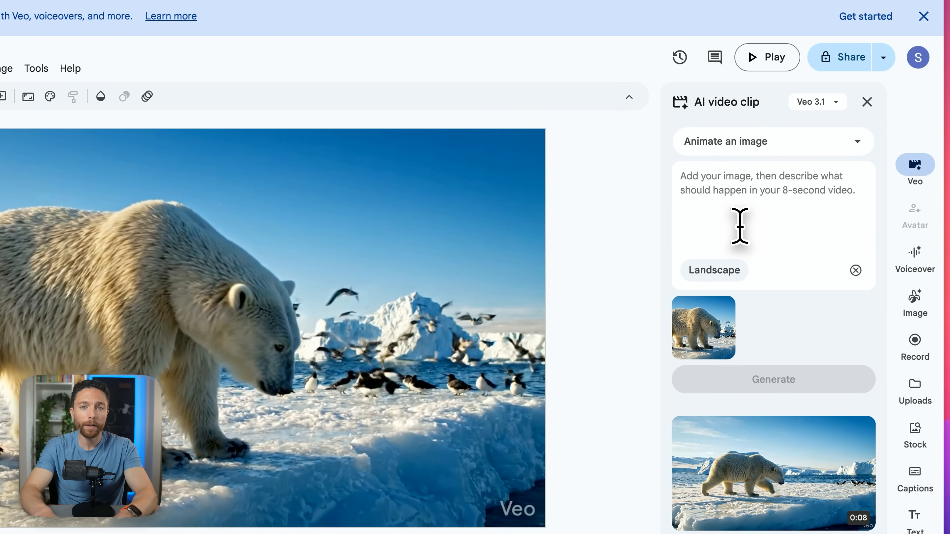
pyautogui.write('The polar bear leaps forward into the water and begins to swim')
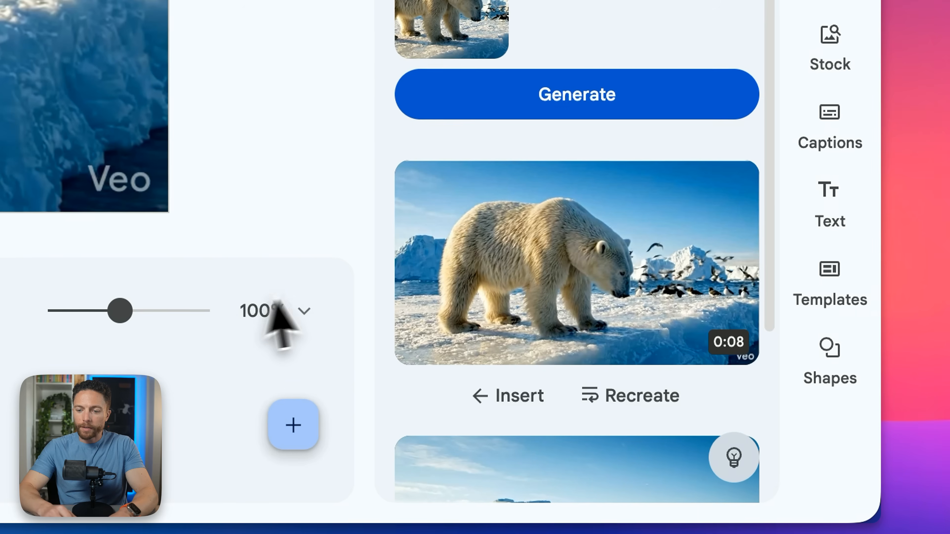
# - Preview the generated leaping polar bear clip and insert it in a new scene after the first one
pyautogui.moveTo(462, 292)
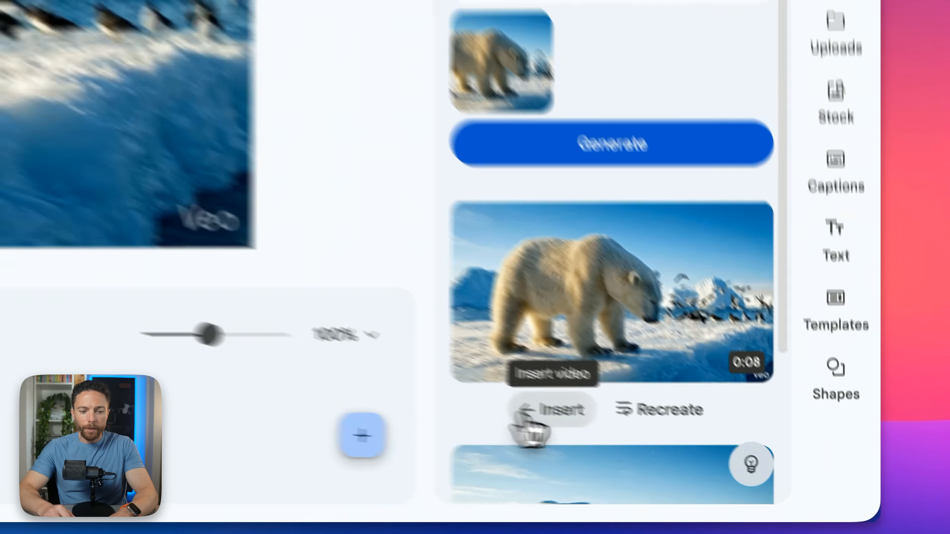
pyautogui.click(505, 396)
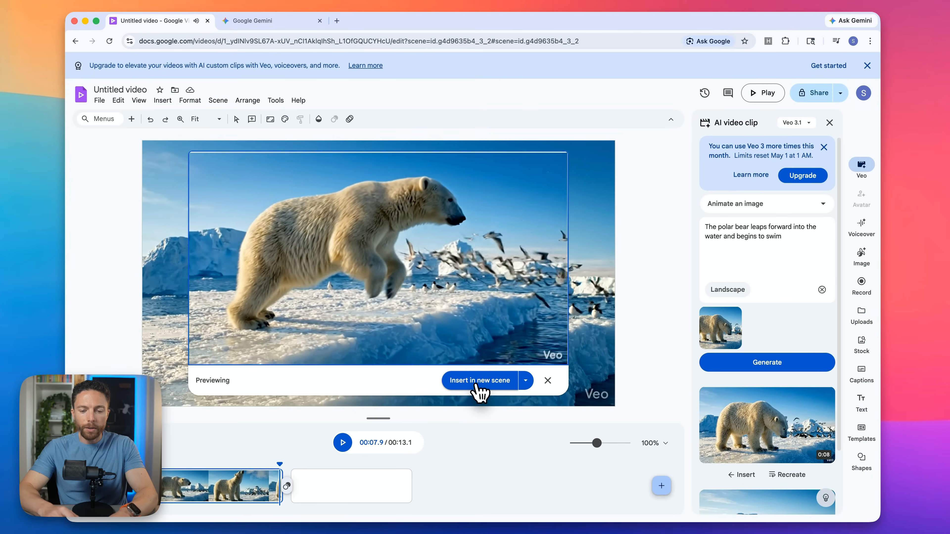
pyautogui.click(483, 385)
# - Play the video from 00:07.0 across the transition between the two polar bear scenes, and pause in the second scene
pyautogui.click(261, 465)
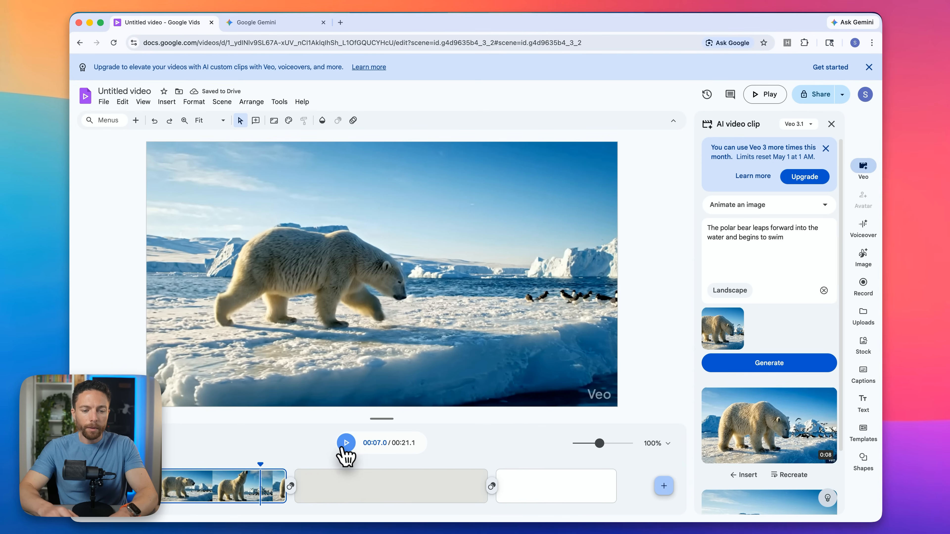
pyautogui.click(345, 445)
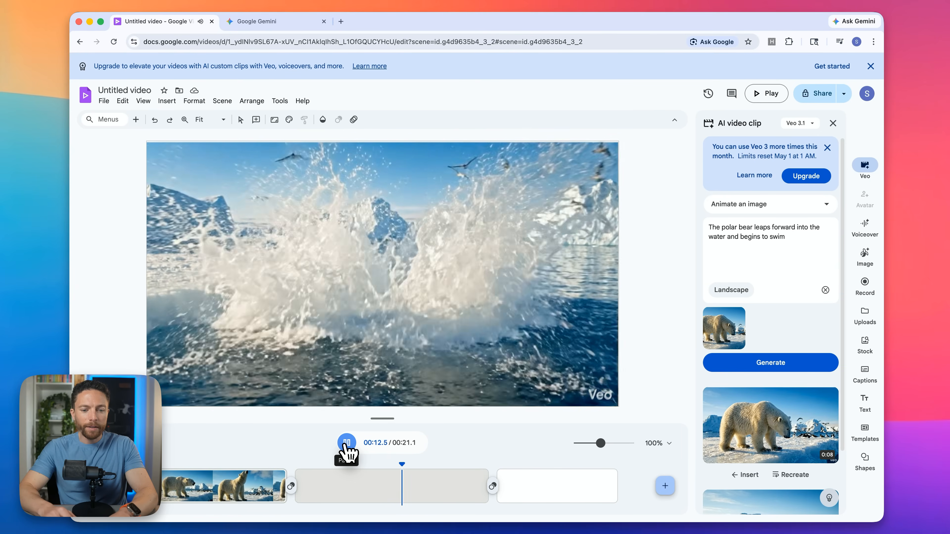
pyautogui.click(347, 443)
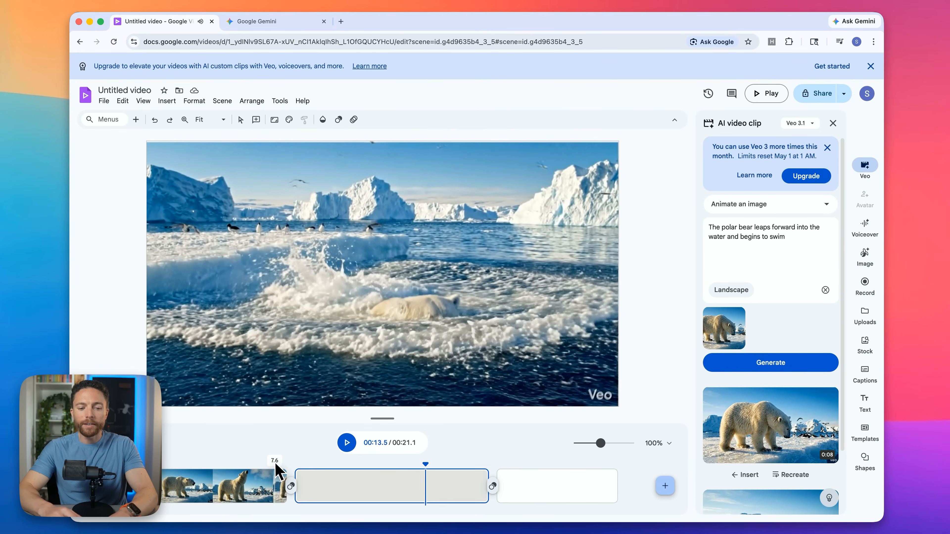
# - Try the Dissolve and Slide transitions between the two polar bear scenes, and reset the transition to None
pyautogui.click(291, 485)
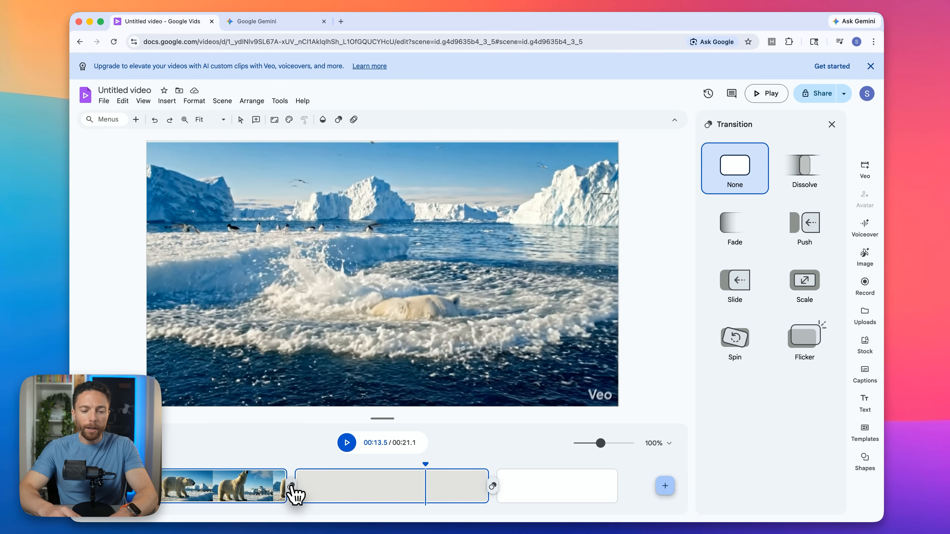
pyautogui.click(803, 169)
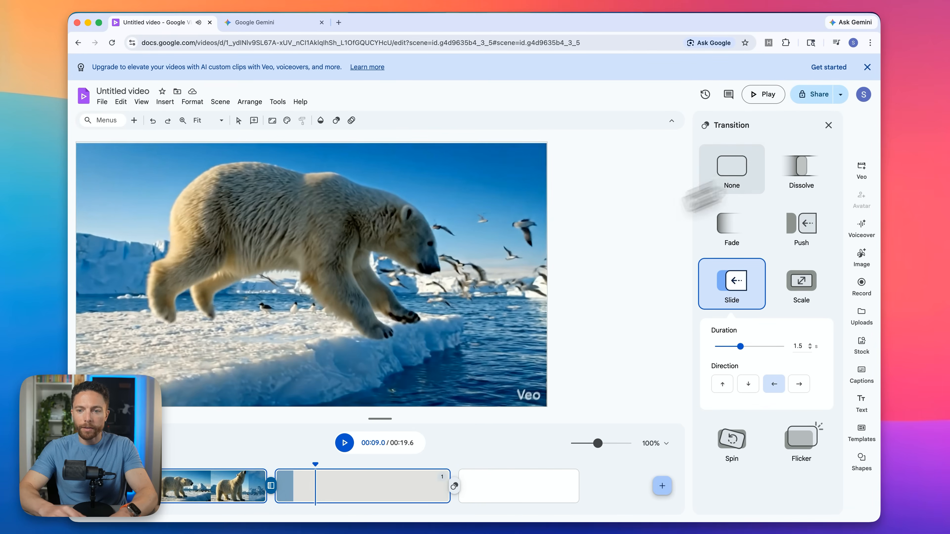
pyautogui.click(739, 166)
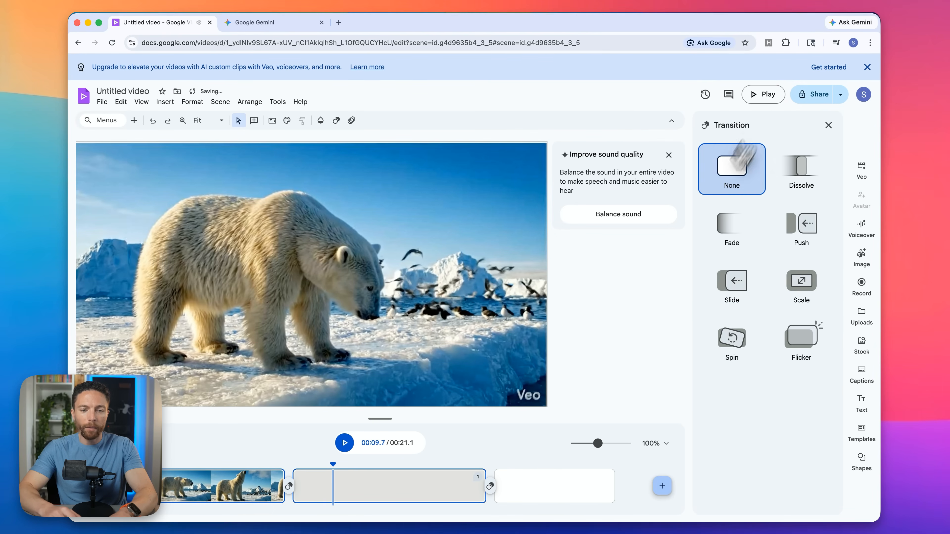
# - Reopen the Veo clip generator, dismiss the usage limit notice and set its mode to Create from scratch
pyautogui.click(862, 169)
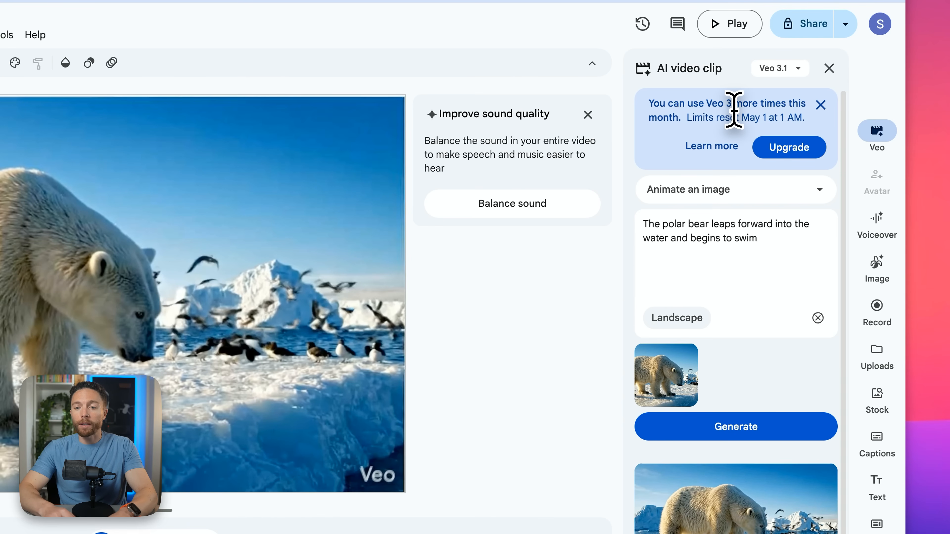
pyautogui.click(822, 104)
pyautogui.click(815, 110)
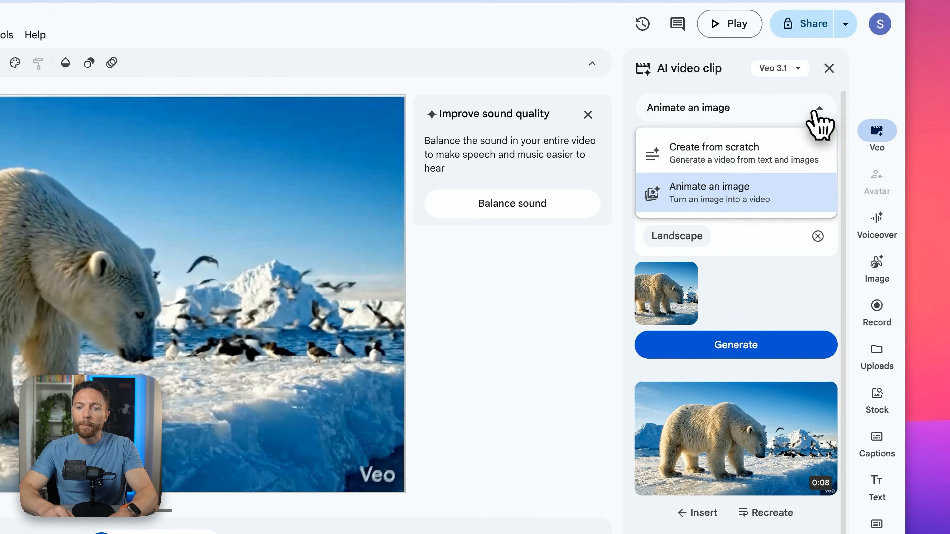
pyautogui.click(759, 163)
pyautogui.click(389, 372)
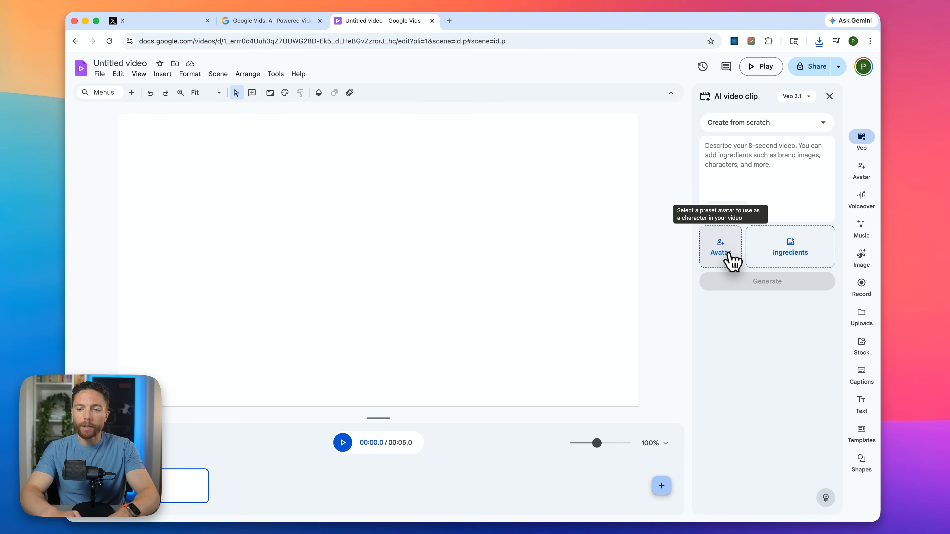
# - Add the James preset avatar as the clip's character and the brown leather wallet image as an ingredient
pyautogui.click(721, 249)
pyautogui.scroll(-5, 698, 277)
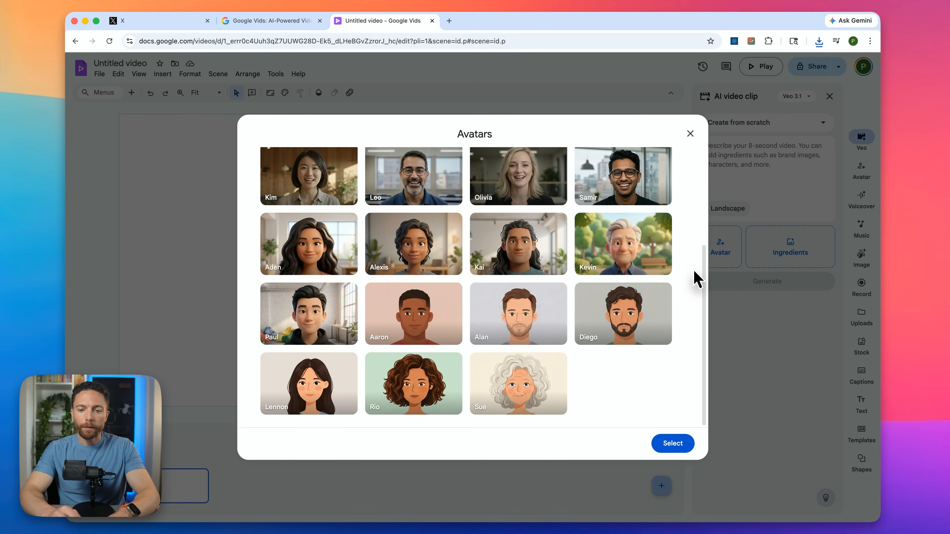
pyautogui.scroll(5, 698, 278)
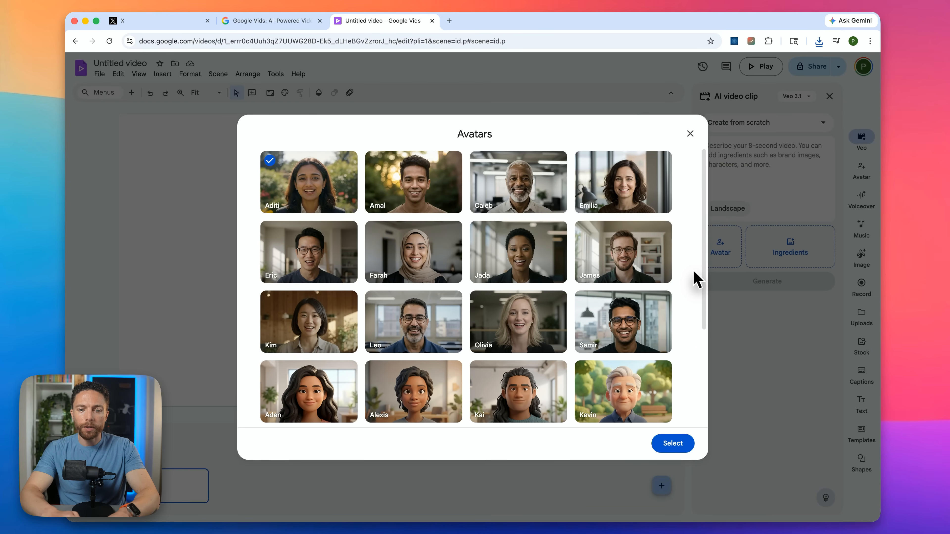
pyautogui.click(657, 274)
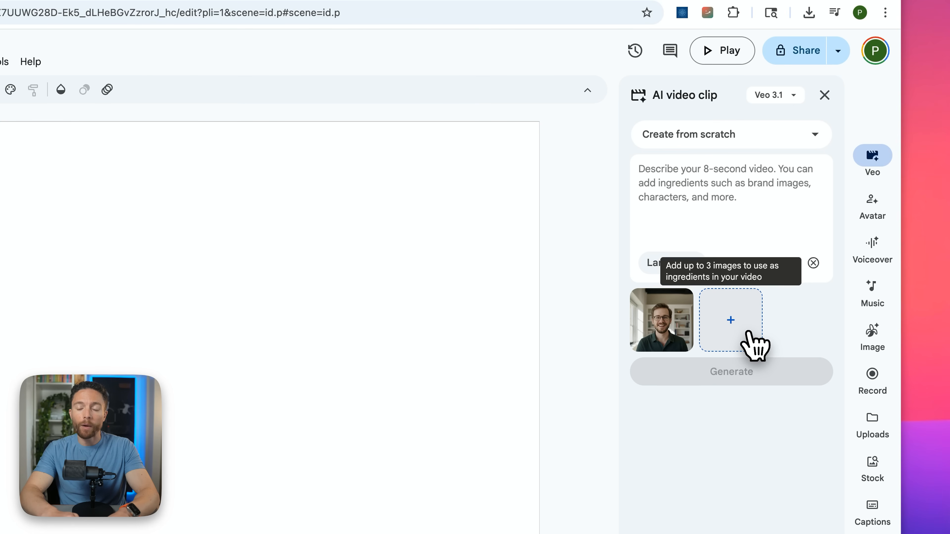
pyautogui.click(749, 333)
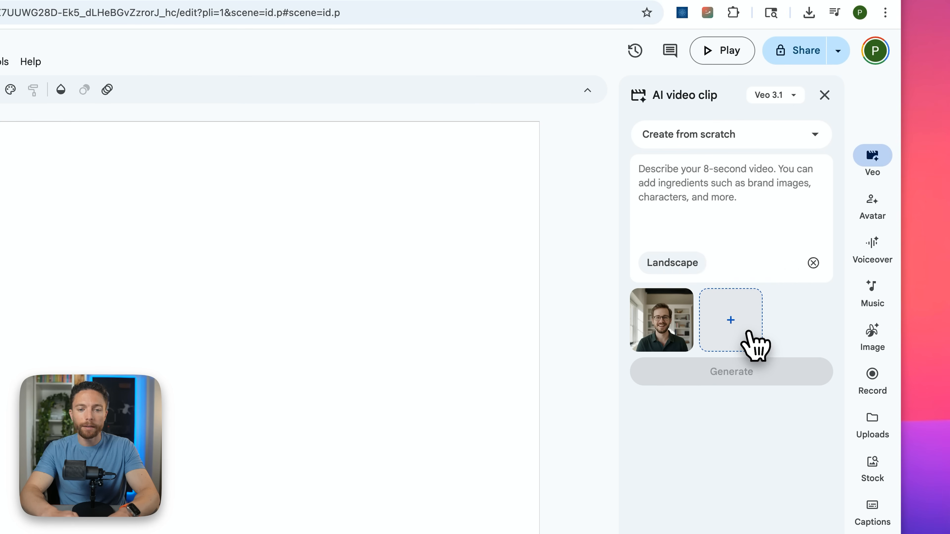
# - Enter the prompt "Have the guy hold up the wallet and talk about how much he loves it" and generate the clip
pyautogui.click(752, 198)
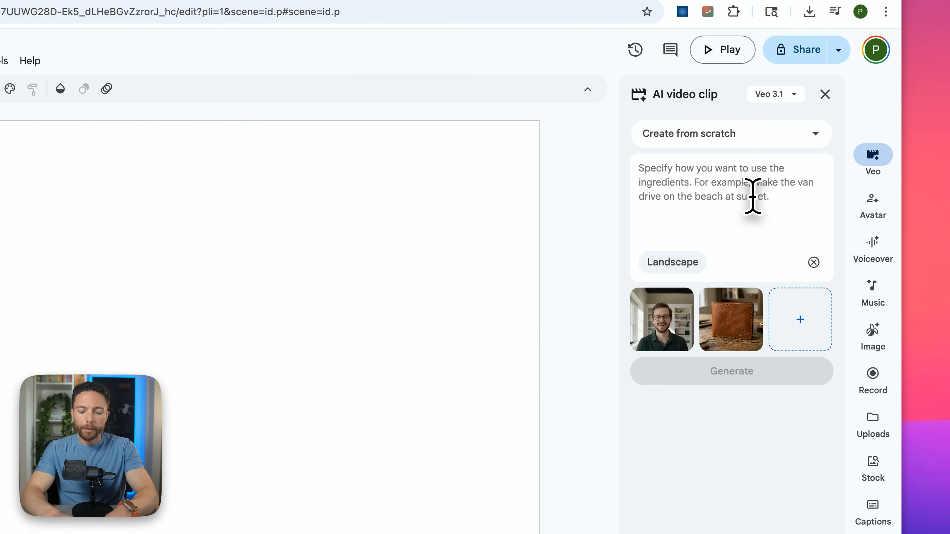
pyautogui.write('Have the guy hold up the wallet and talk about how much he loves it')
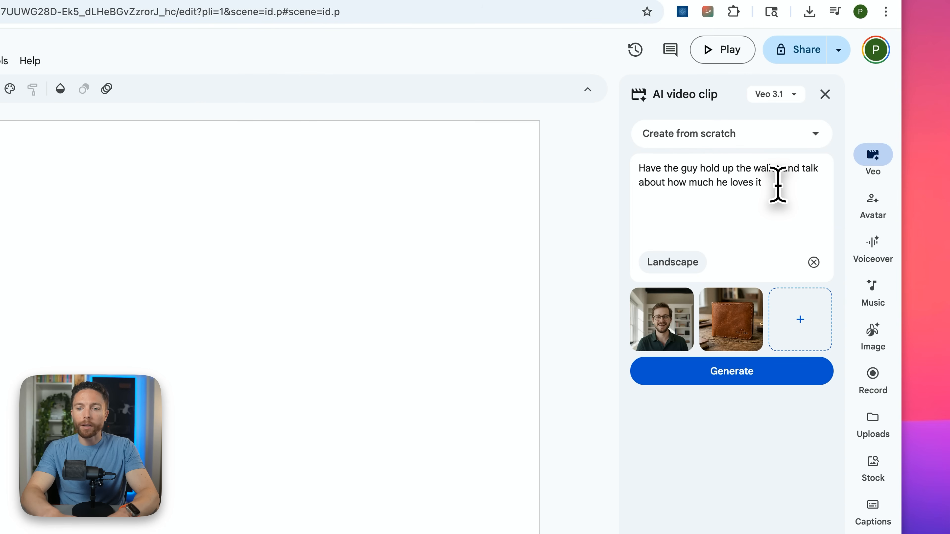
pyautogui.click(769, 376)
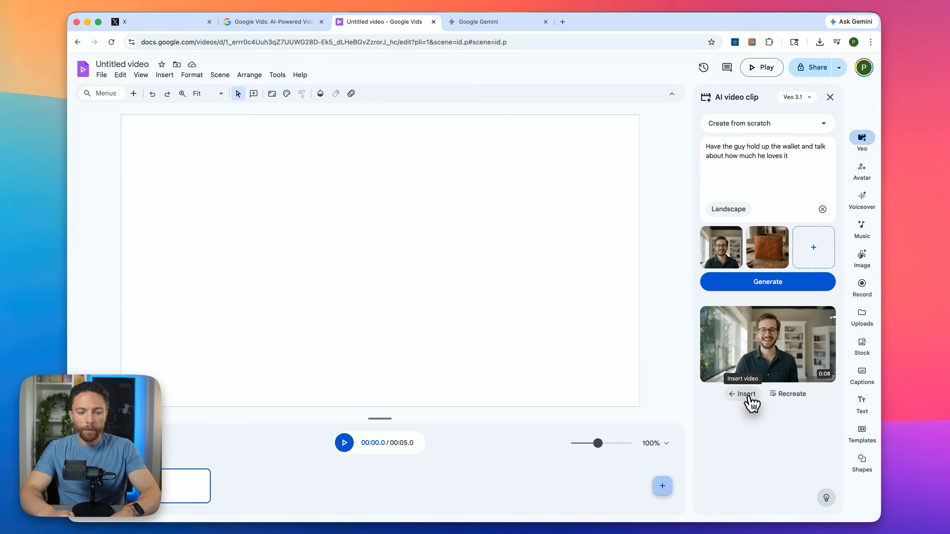
# - Insert the generated wallet clip into the scene and play it from the start
pyautogui.click(745, 394)
pyautogui.click(347, 442)
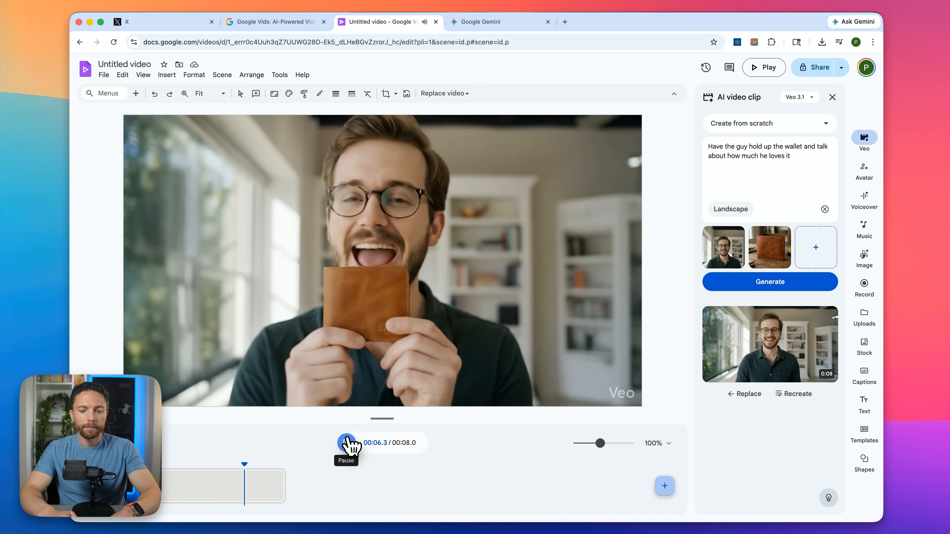
pyautogui.click(346, 442)
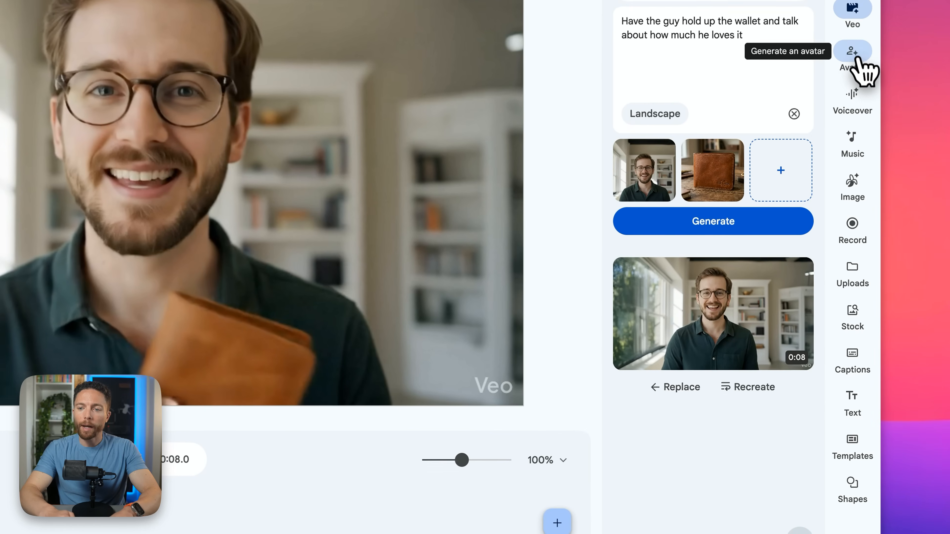
# - Enter an avatar script for the scene, the childhood memory starting "I still remember the way the air felt on those summer evenings"
pyautogui.click(854, 48)
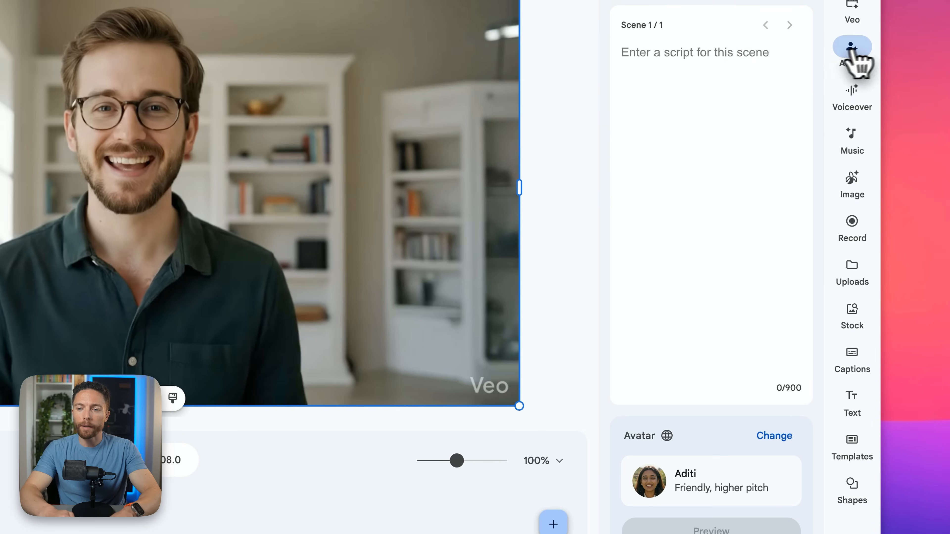
pyautogui.click(735, 56)
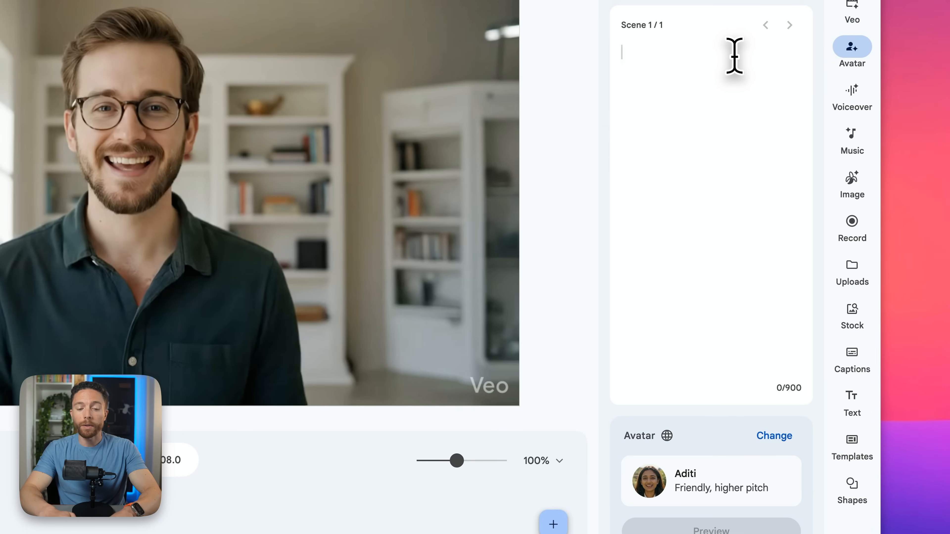
pyautogui.write("I still remember the way the air felt on those summer evenings back in the fifties. We didn't have much, but we had the woods behind the house. My brother and I would stay out until the fireflies came out, thinking they were tiny lanterns guiding us home. I can still hear my mother’s voice calling us for supper, echoing through the trees. It’s funny how the sounds of seventy years ago can feel louder than the world outside my window today. We were just kids with dirt on our knees and the whole world in front of us. I'd give just about anything to feel that cool grass under my feet one more time.")
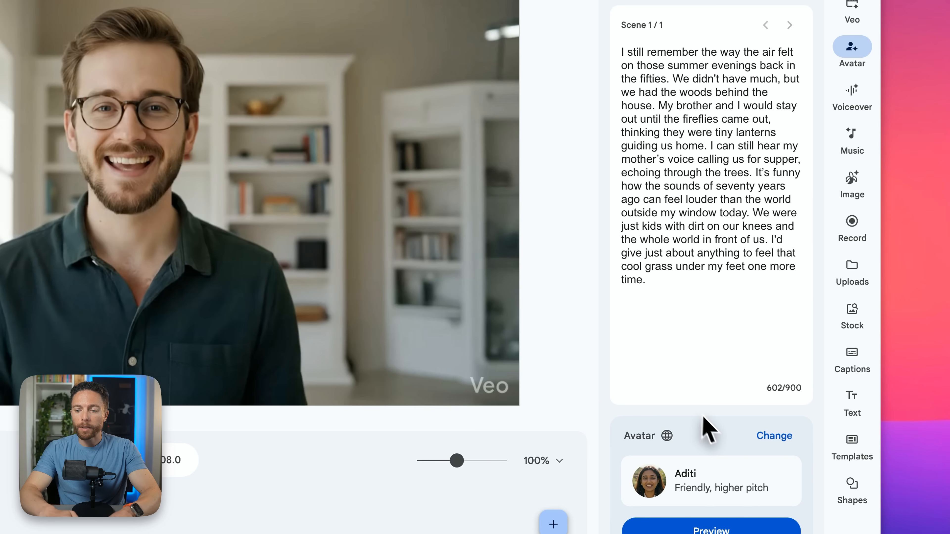
# - Change the scripted scene's avatar to Kevin, the white-haired animated man in the park
pyautogui.click(785, 437)
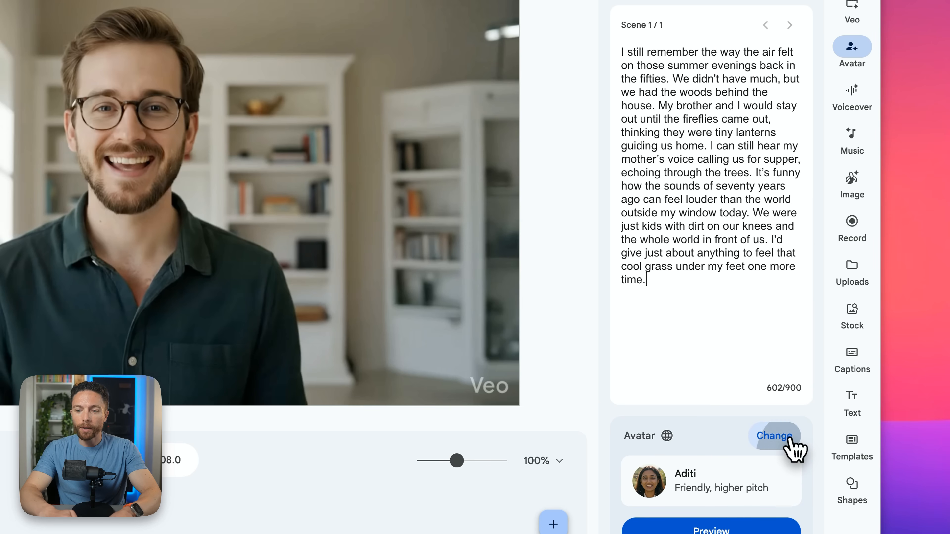
pyautogui.scroll(-2, 590, 249)
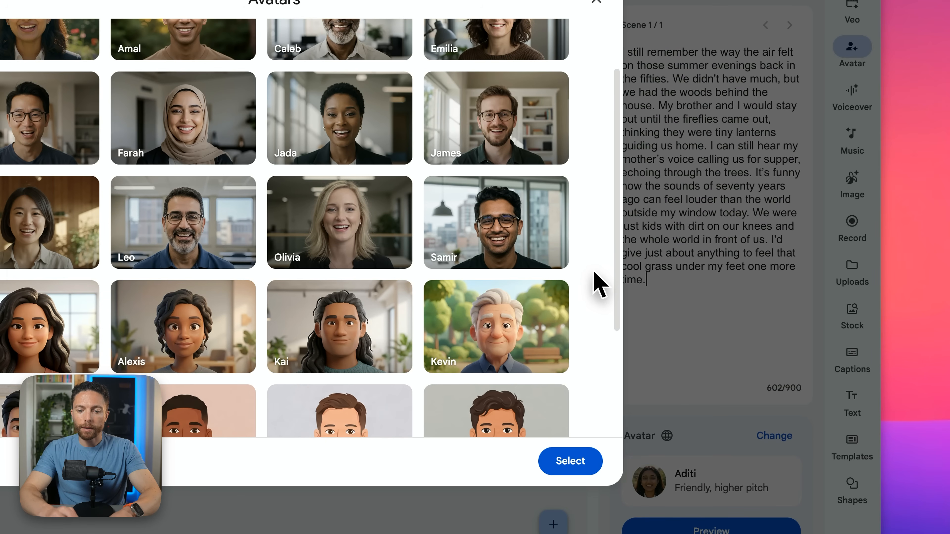
pyautogui.scroll(-3, 600, 282)
pyautogui.click(557, 214)
pyautogui.click(570, 461)
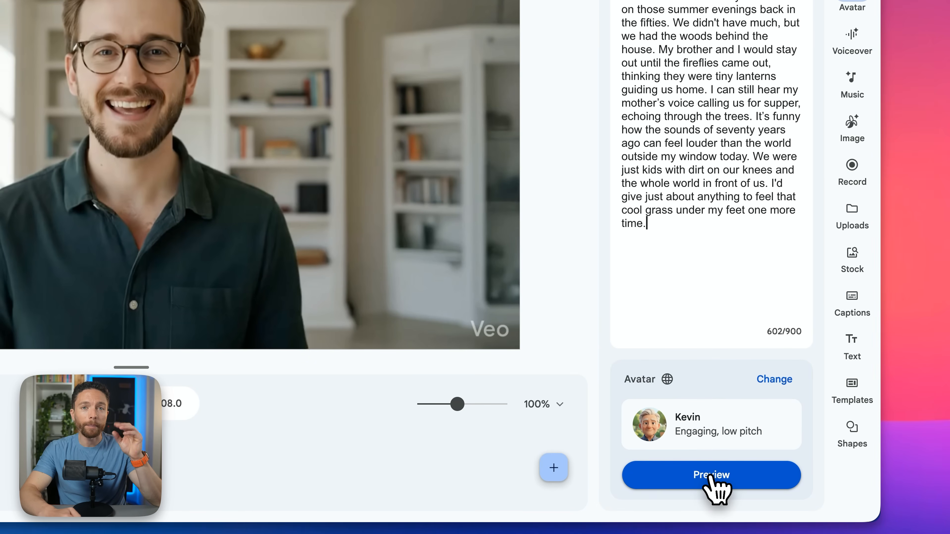
# - Preview and generate the Kevin avatar clip from the script, and play its first few seconds
pyautogui.click(786, 483)
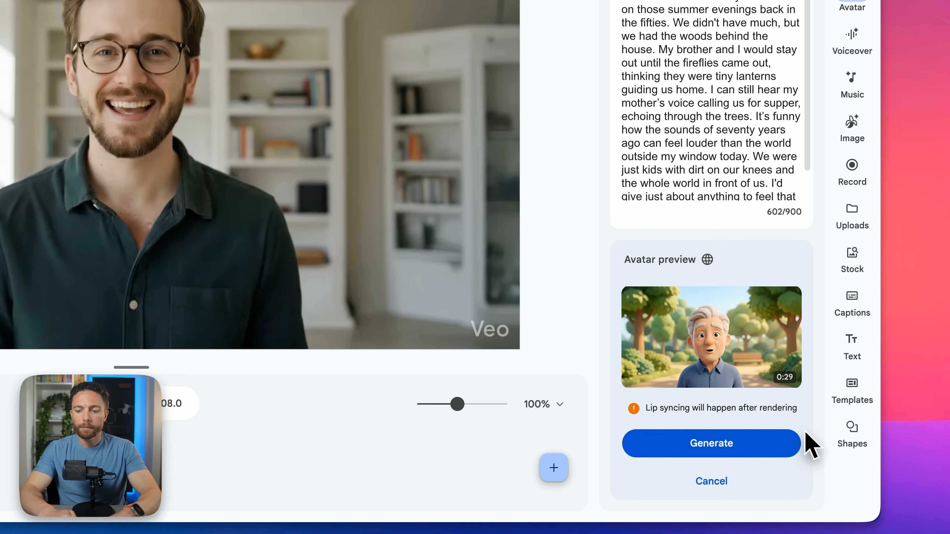
pyautogui.moveTo(684, 328)
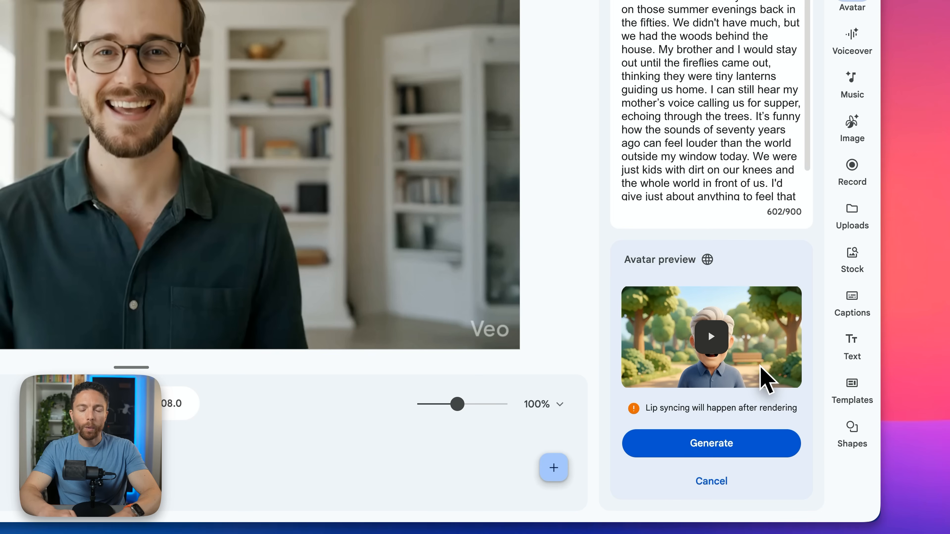
pyautogui.click(774, 448)
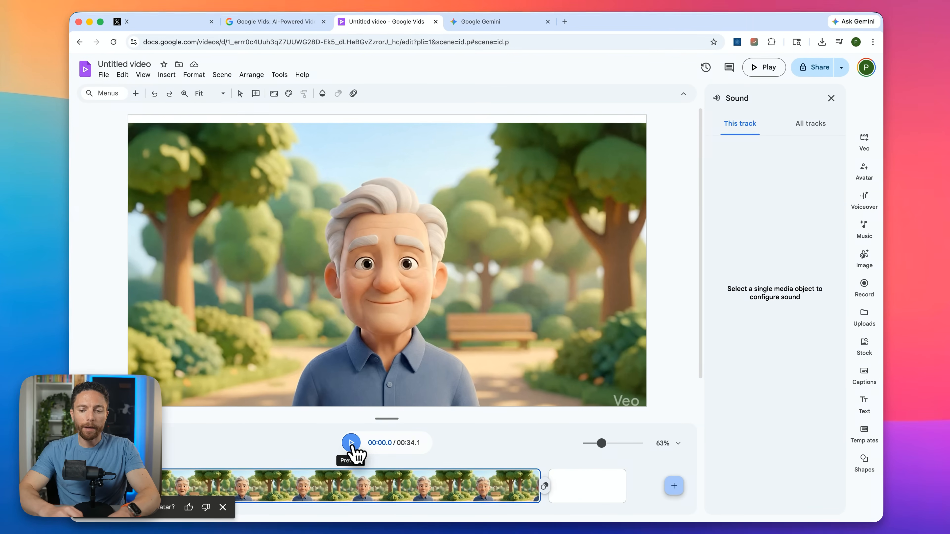
pyautogui.click(351, 443)
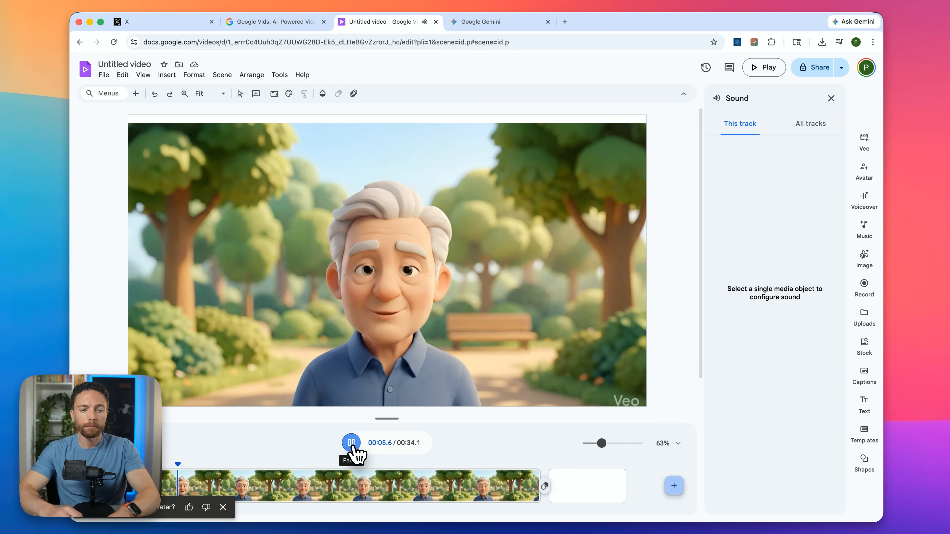
pyautogui.click(351, 444)
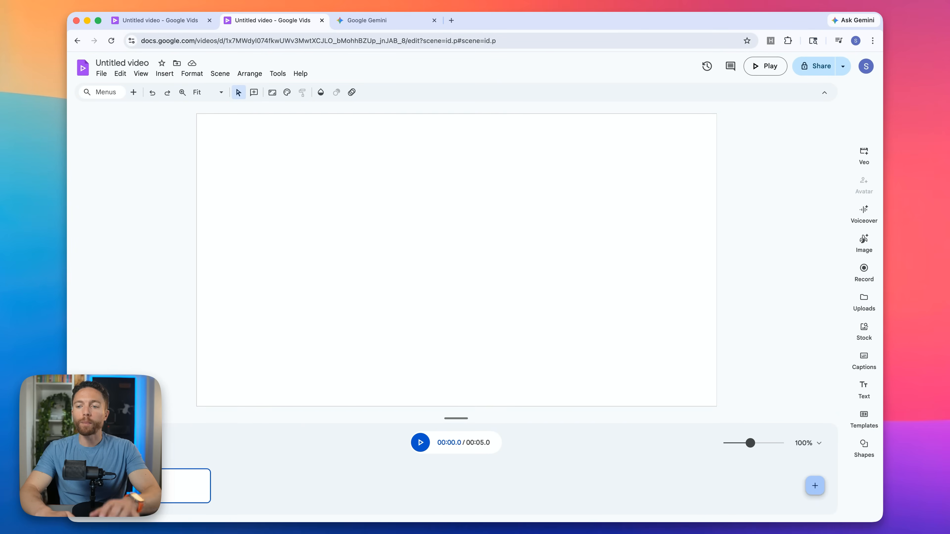
# - Enter the same "I still remember the way the air felt" childhood memory as the AI voiceover script of the blank project's scene
pyautogui.click(864, 211)
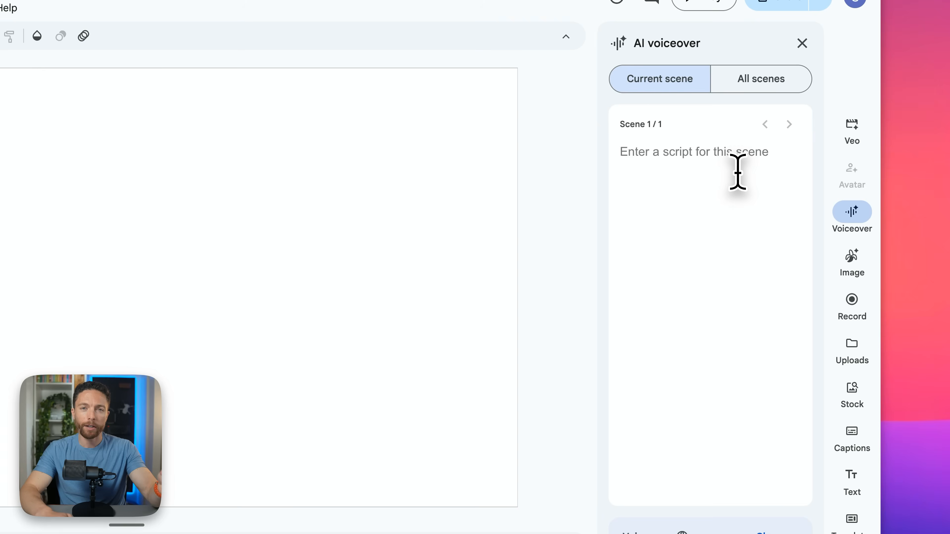
pyautogui.click(737, 172)
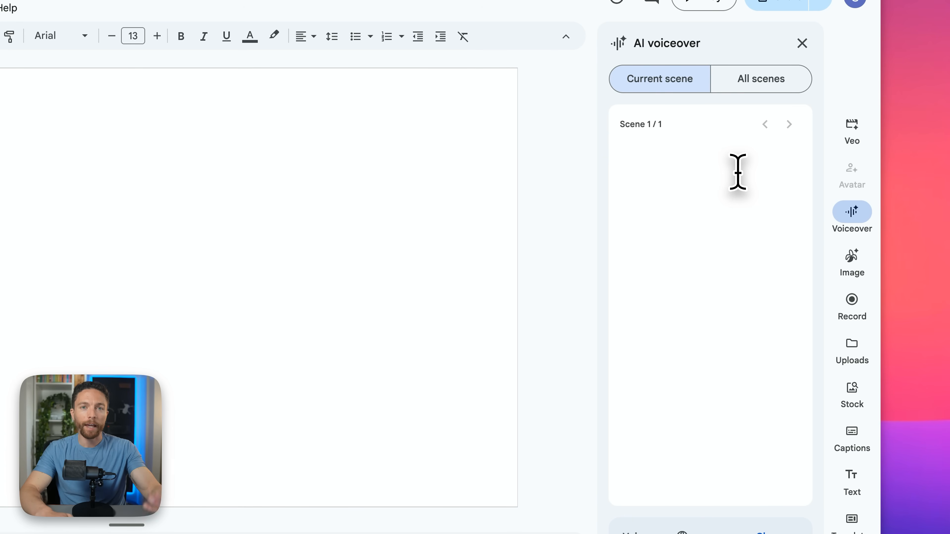
pyautogui.write("I still remember the way the air felt on those summer evenings back in the fifties. We didn't have much, but we had the woods behind the house. My brother and I would stay out until the fireflies came out, thinking they were tiny lanterns guiding us home. I can still hear my mother’s voice calling us for supper, echoing through the trees. It’s funny how the sounds of seventy years ago can feel louder than the world outside my window today. We were just kids with dirt on our knees and the whole world in front of us. I'd give just about anything to feel that cool grass under my feet one more time.")
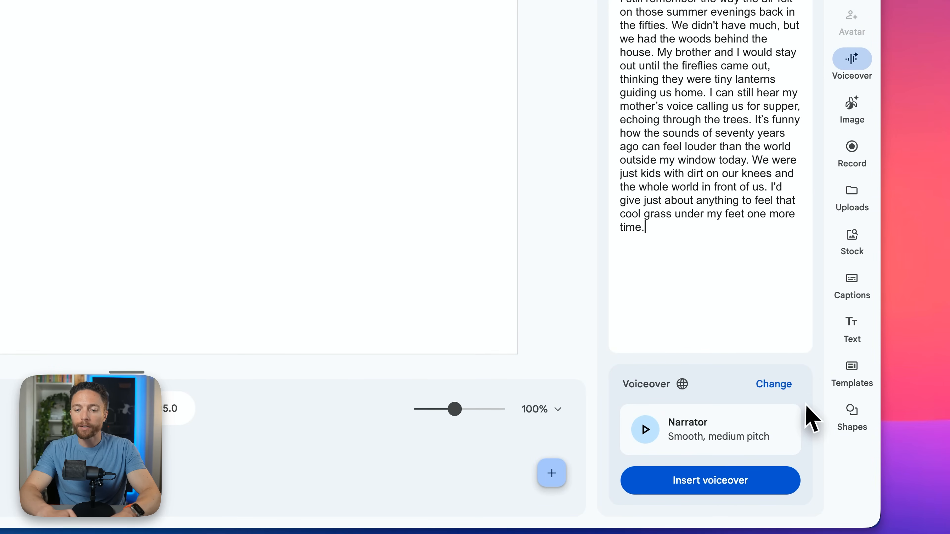
# - Listen to the Narrator, Educator and Teacher samples among the available voiceover voices
pyautogui.click(791, 386)
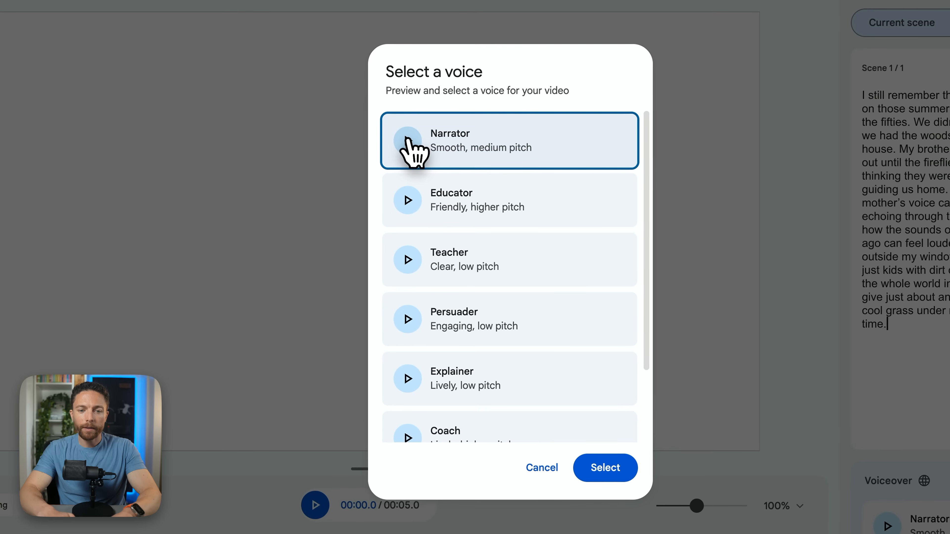
pyautogui.click(407, 139)
pyautogui.click(407, 200)
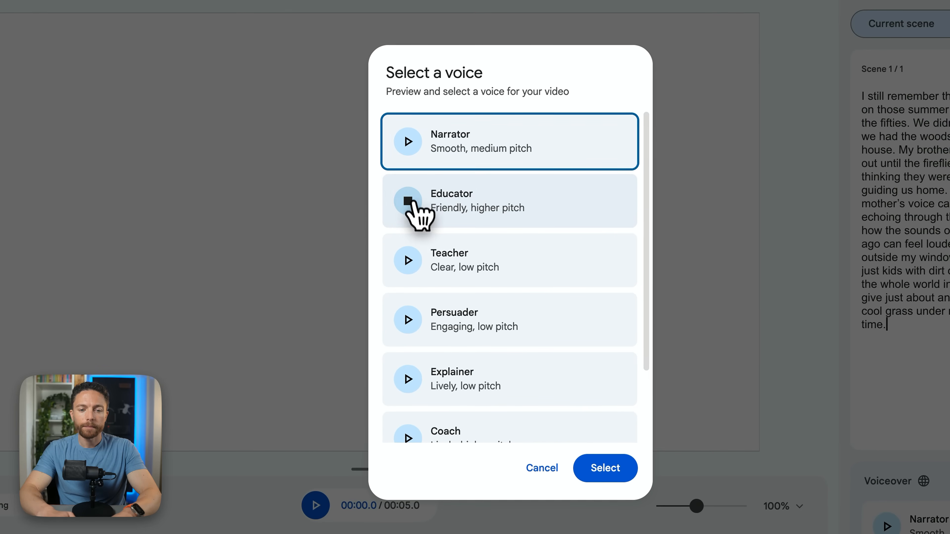
pyautogui.click(408, 260)
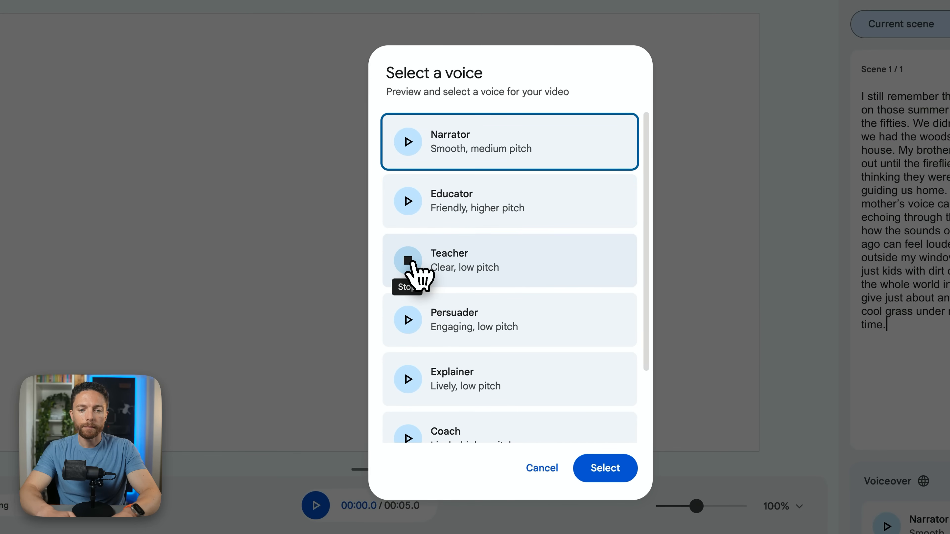
# - Select the Teacher voice and insert the voiceover into the scene
pyautogui.click(445, 267)
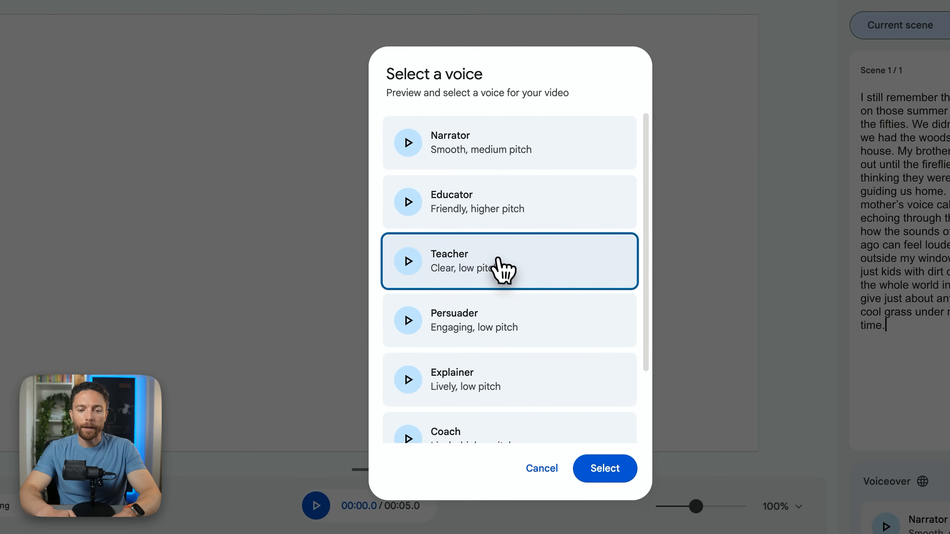
pyautogui.click(605, 468)
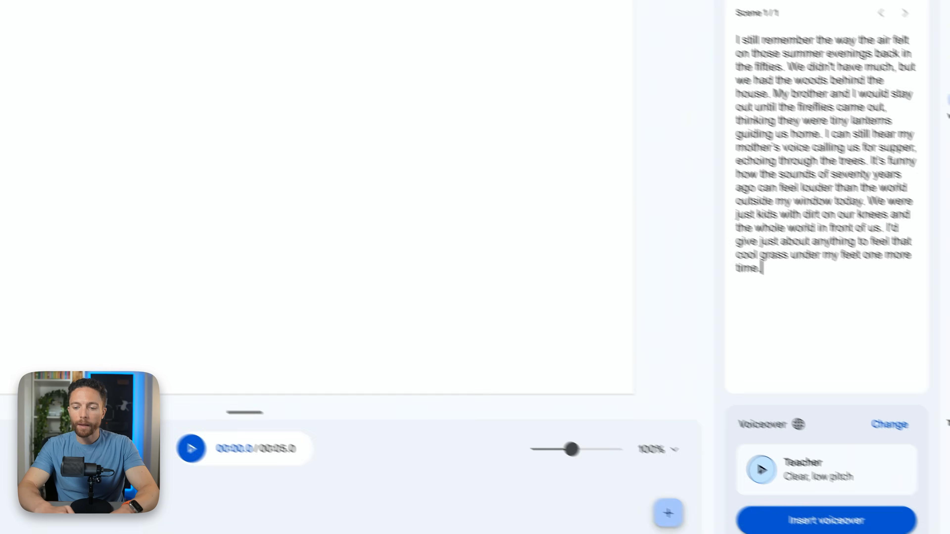
pyautogui.click(738, 481)
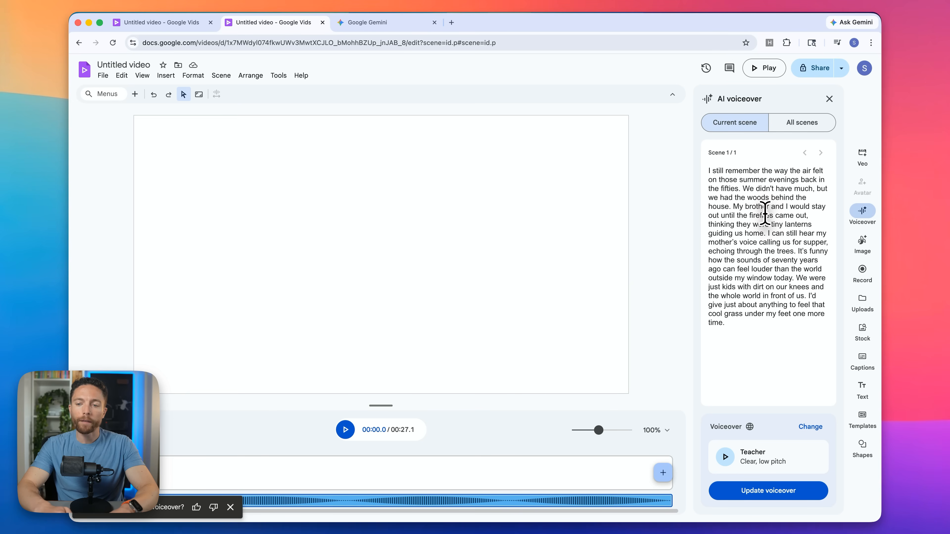
# - Add a Veo clip from "Late at night in the summer by the lake. Fireflies light up the night as they fly around." and play it
pyautogui.click(862, 153)
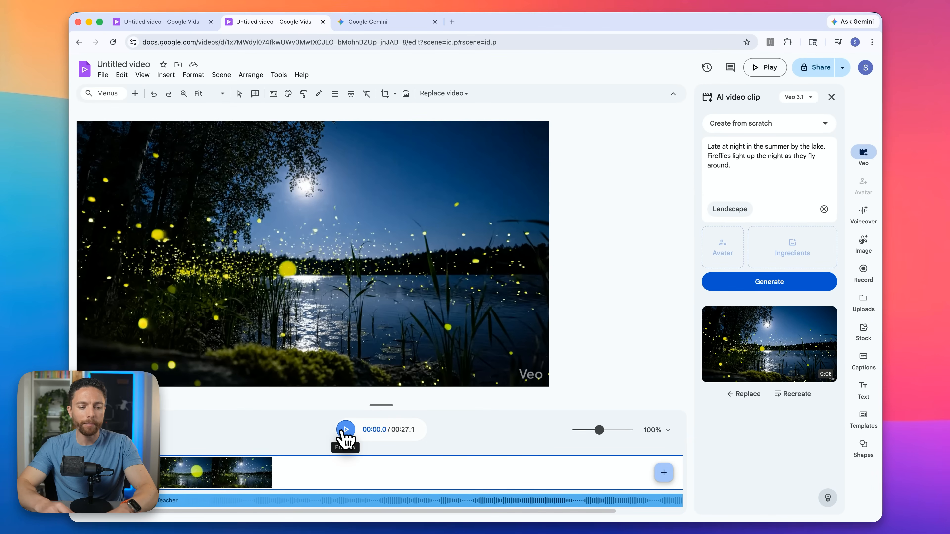
pyautogui.click(345, 430)
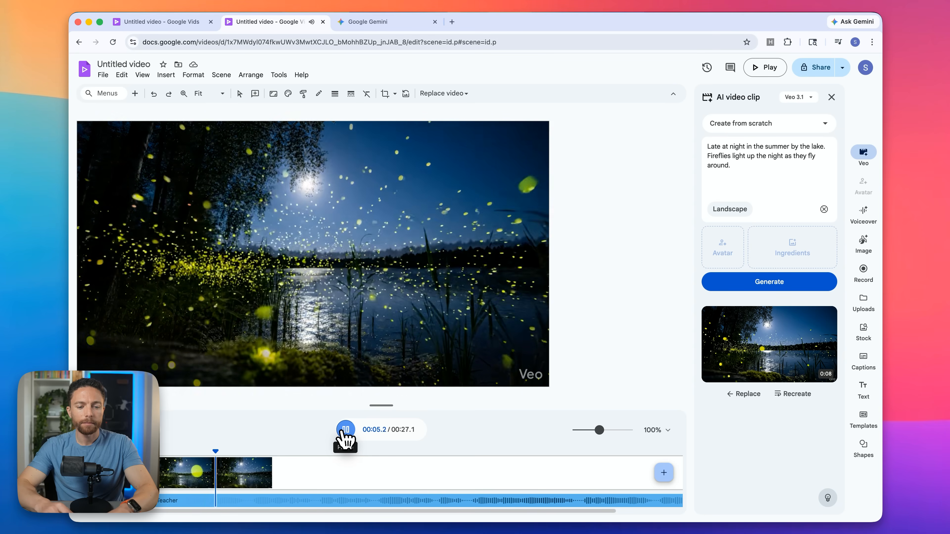
pyautogui.click(345, 430)
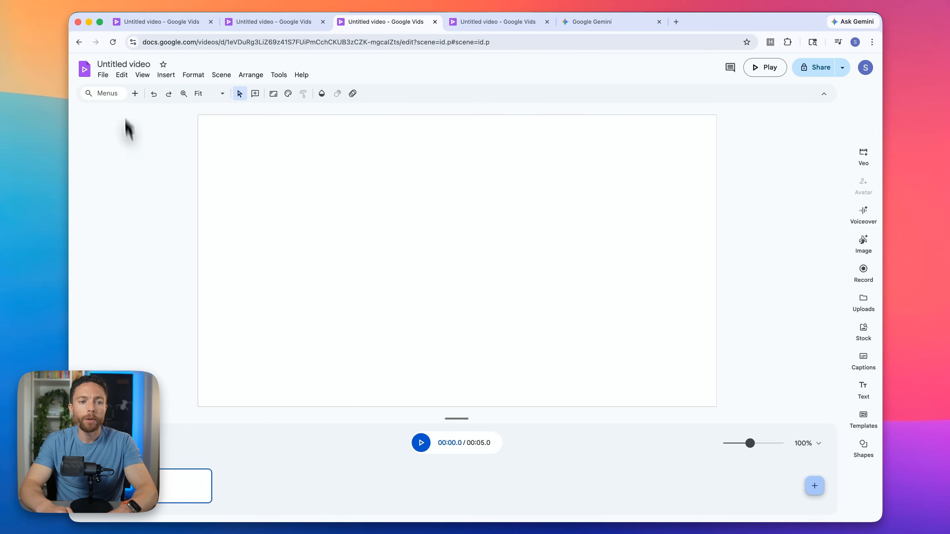
# - Convert all slides of the Baking presentation into a video, including AI voiceover, script and background music
pyautogui.click(103, 74)
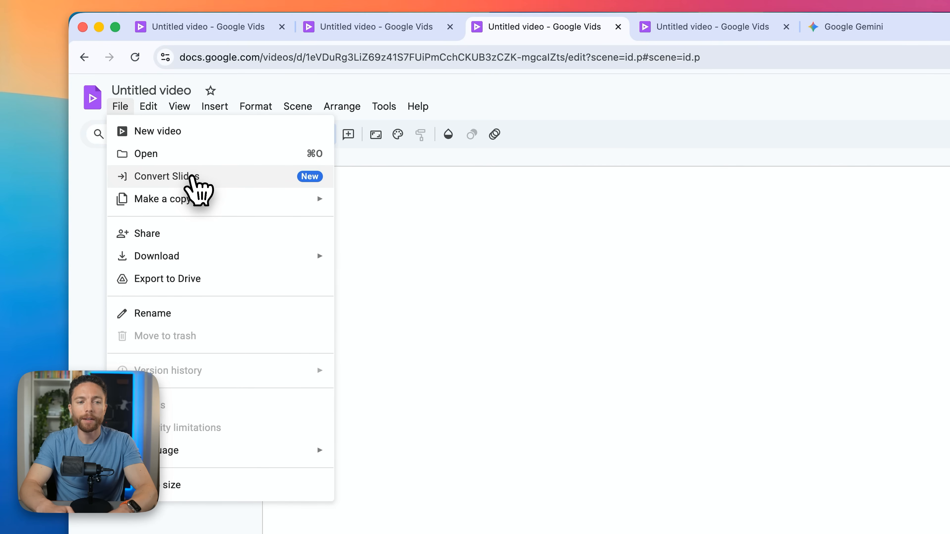
pyautogui.click(192, 176)
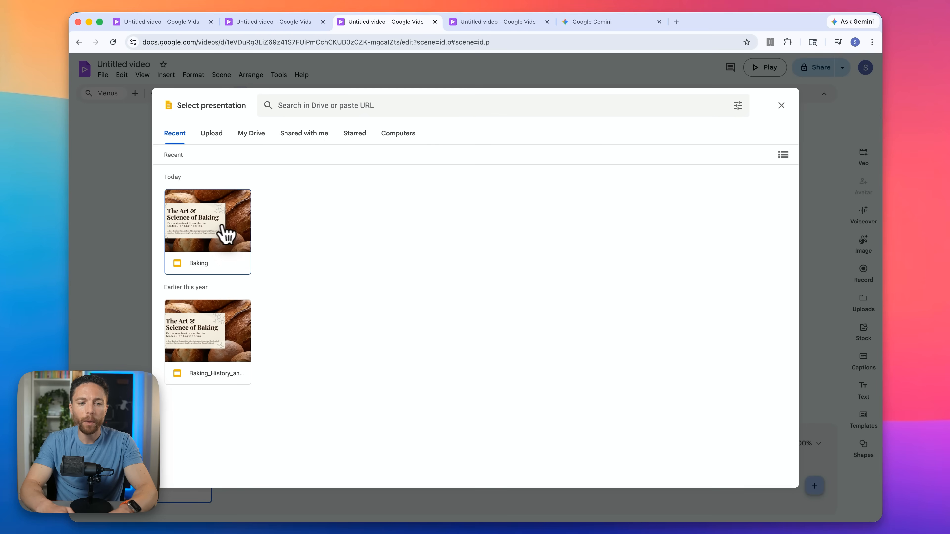
pyautogui.click(225, 241)
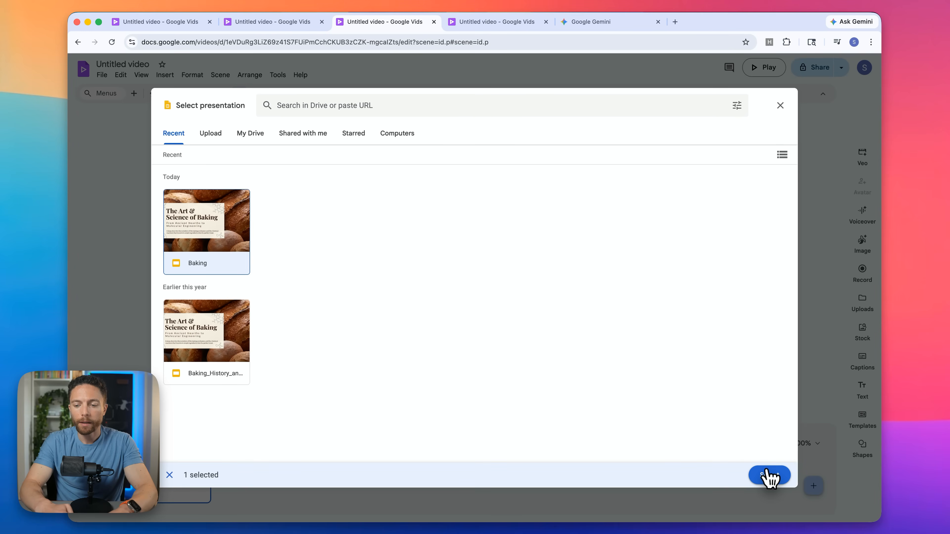
pyautogui.click(767, 474)
pyautogui.scroll(-3, 463, 263)
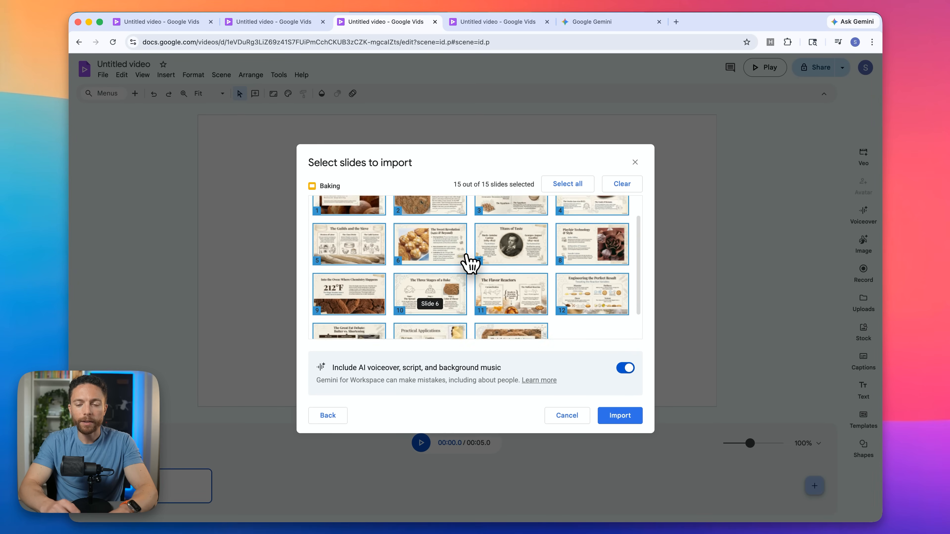
pyautogui.scroll(3, 466, 256)
pyautogui.scroll(-3, 466, 255)
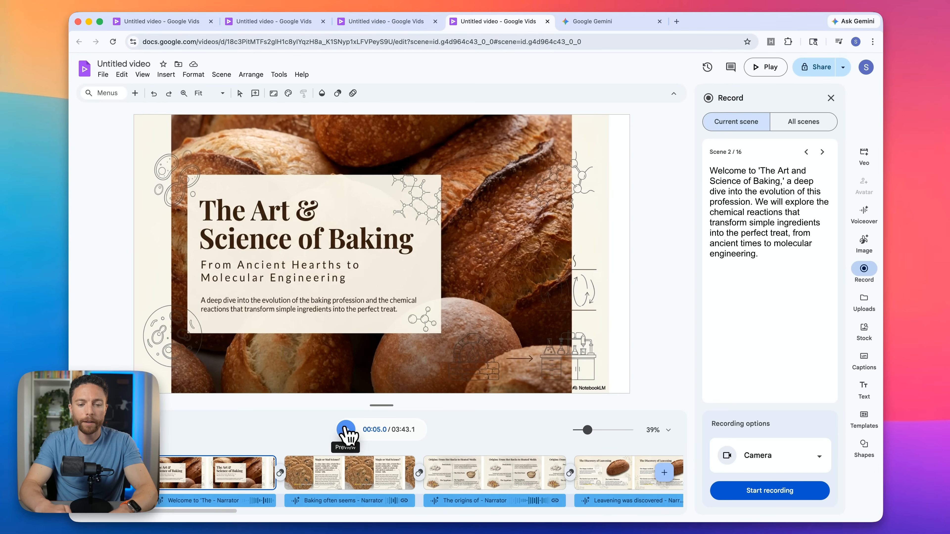
# - Play several seconds of the imported "The Art & Science of Baking" title scene with its narration
pyautogui.click(346, 429)
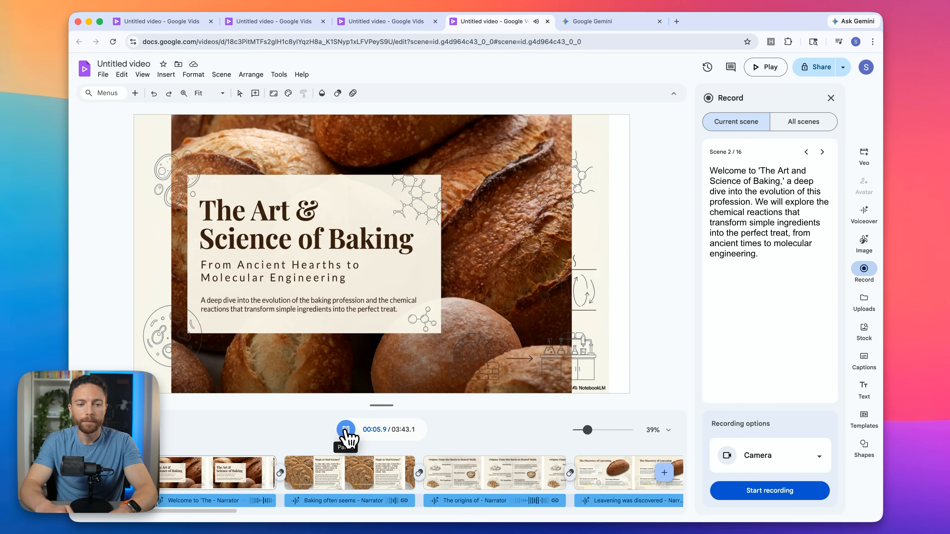
pyautogui.press('XF86AudioRaiseVolume')
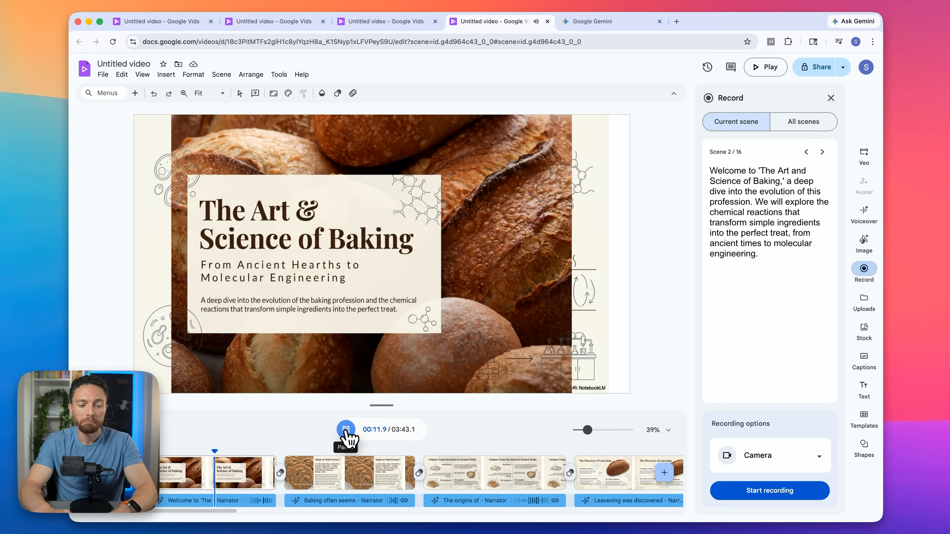
pyautogui.click(346, 429)
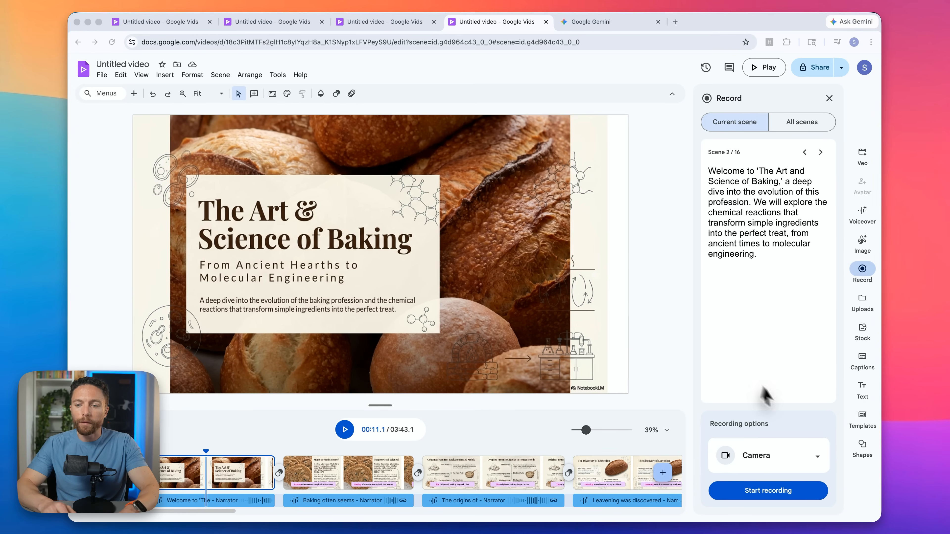
# - Apply the white Word emphasis caption style with the yellow highlighted word and no background, and play the title scene briefly
pyautogui.click(869, 360)
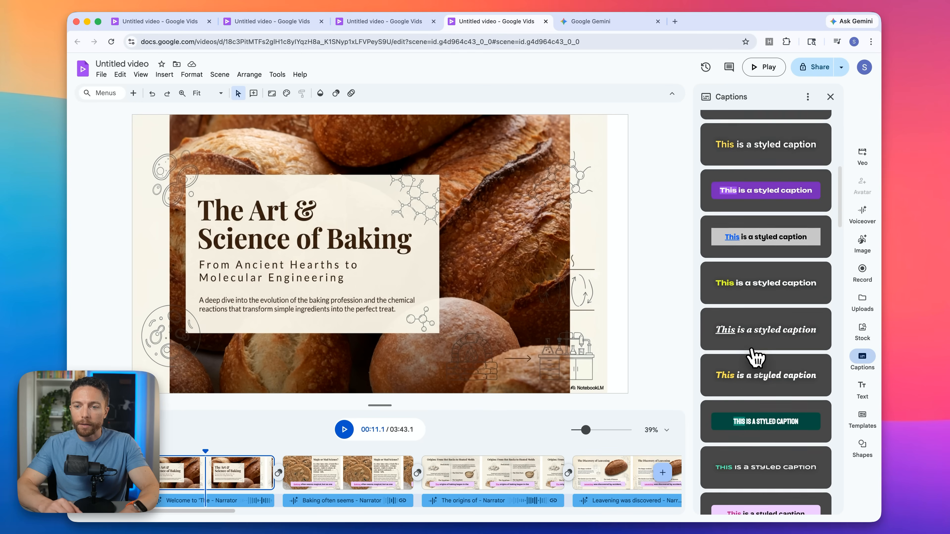
pyautogui.click(755, 358)
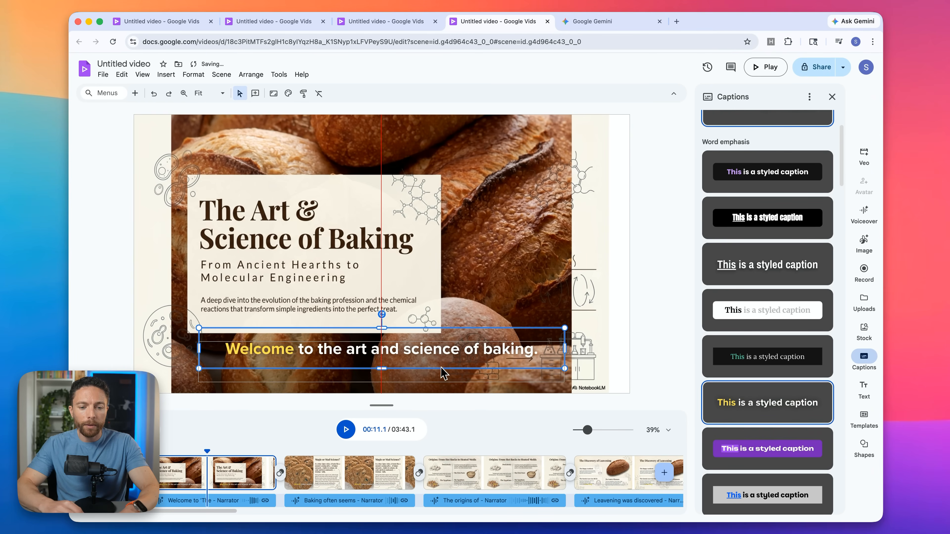
pyautogui.click(192, 465)
pyautogui.press('space')
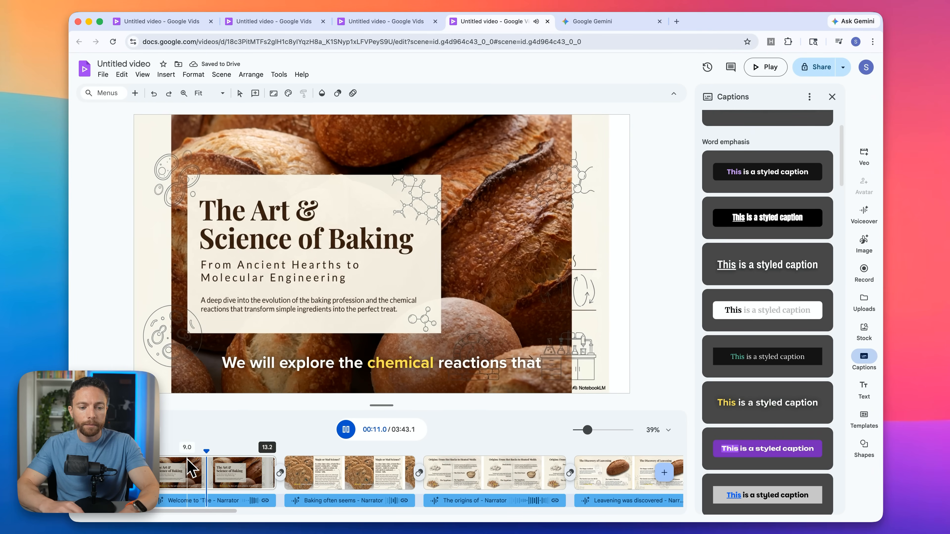
pyautogui.press('space')
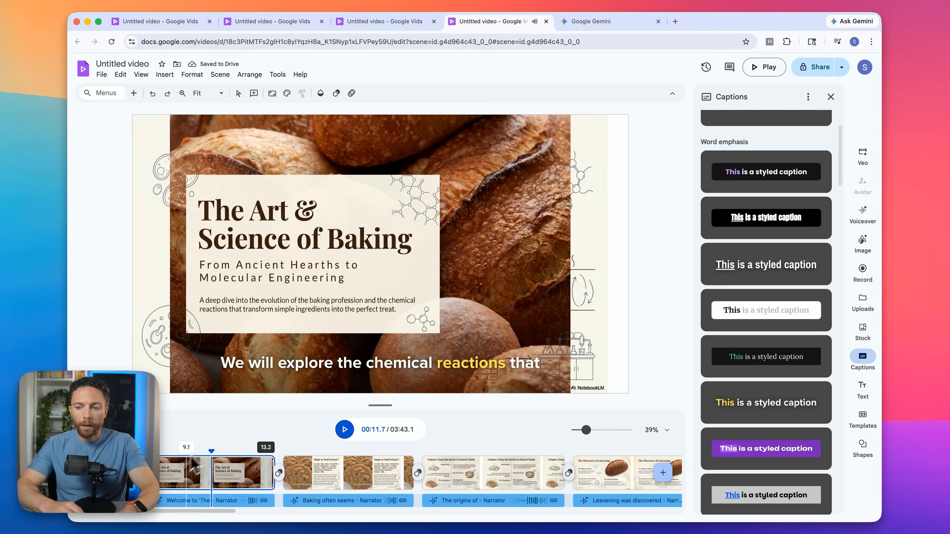
# - Insert the Brand New phrase graphic on the title scene and extend its text to "BRAND NEW BAKING"
pyautogui.click(866, 387)
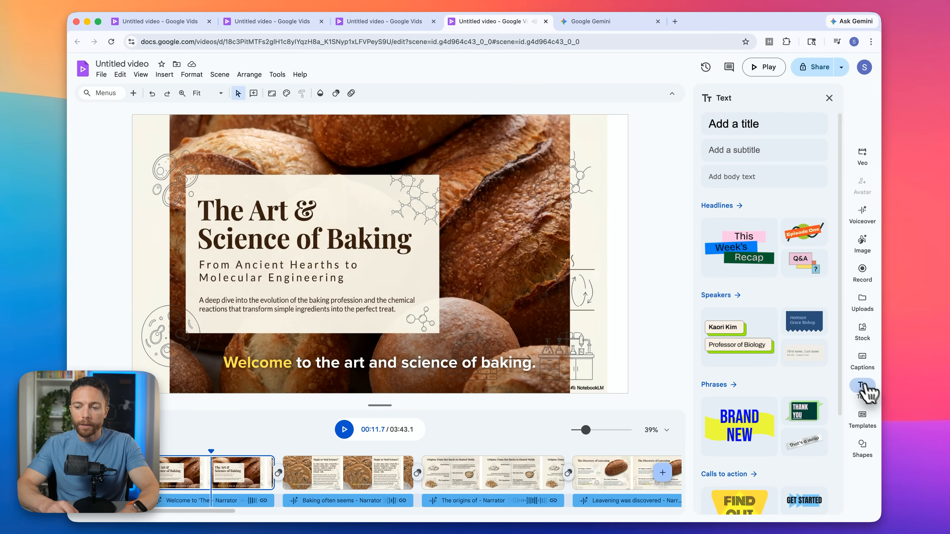
pyautogui.scroll(-3, 775, 299)
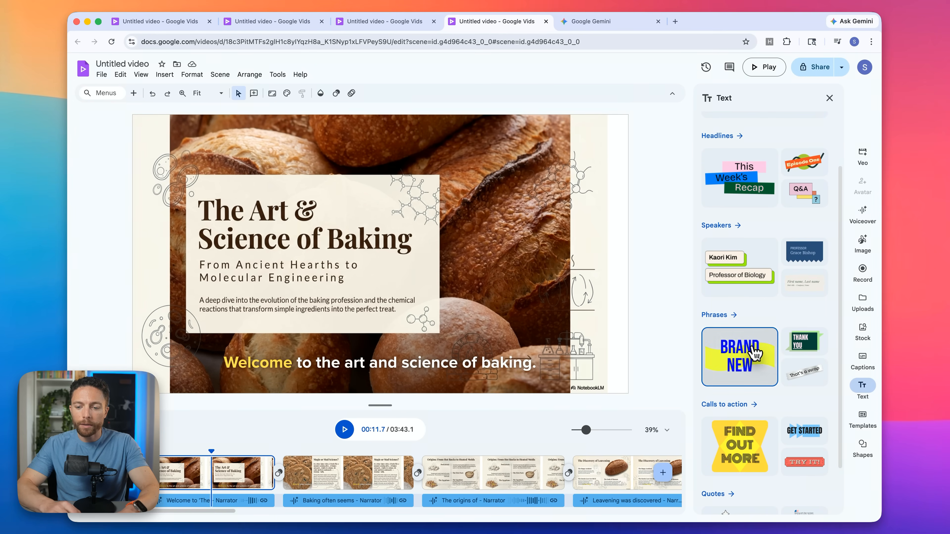
pyautogui.click(757, 348)
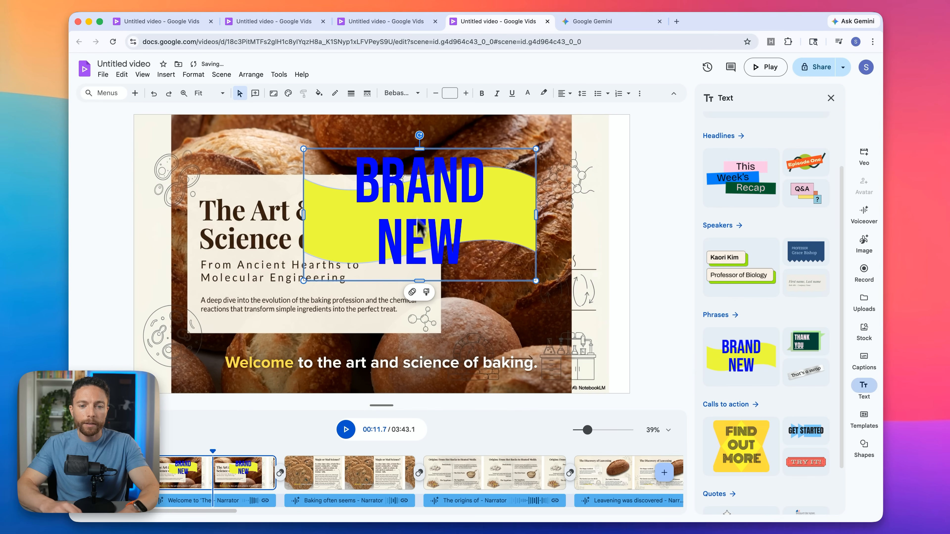
pyautogui.click(416, 239)
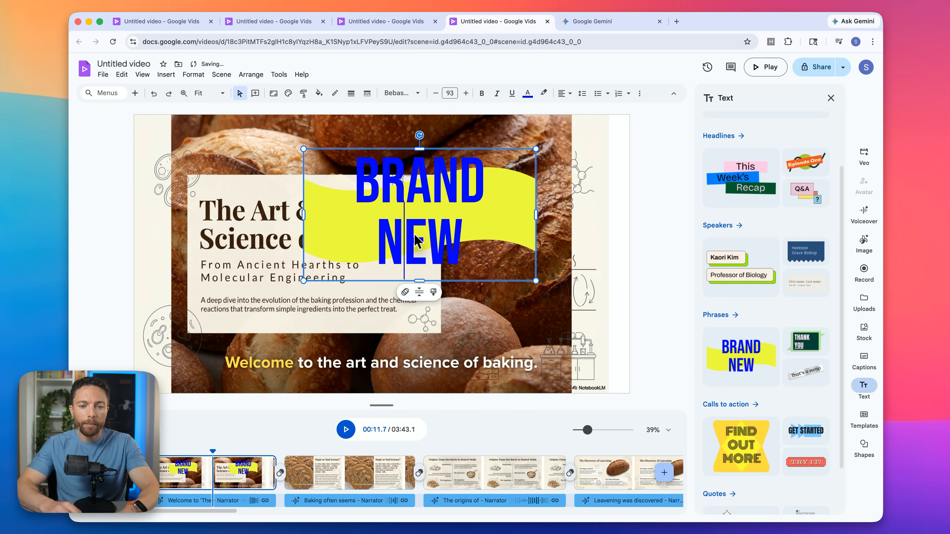
pyautogui.press('End')
pyautogui.write('BAKING')
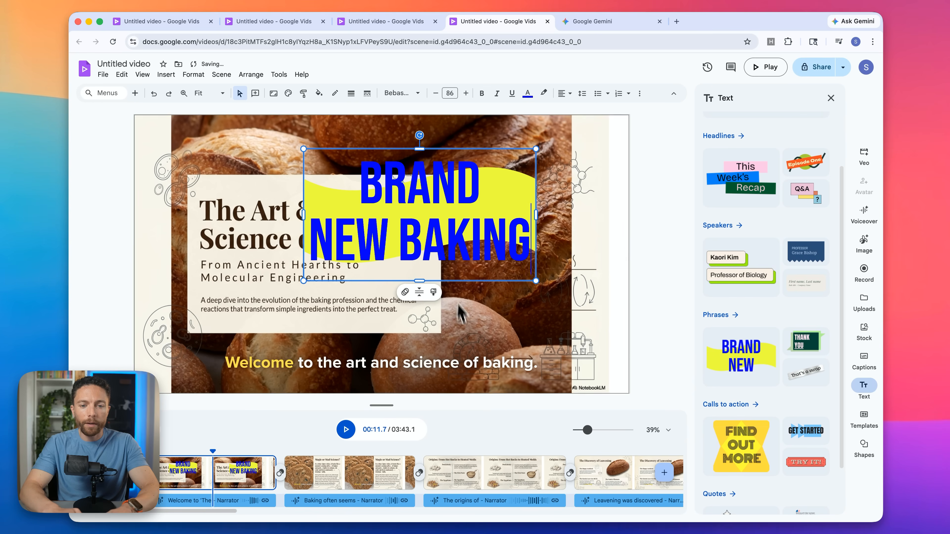
pyautogui.click(459, 320)
pyautogui.moveTo(463, 243); pyautogui.dragTo(484, 186)
pyautogui.click(564, 273)
pyautogui.moveTo(424, 242); pyautogui.dragTo(445, 198)
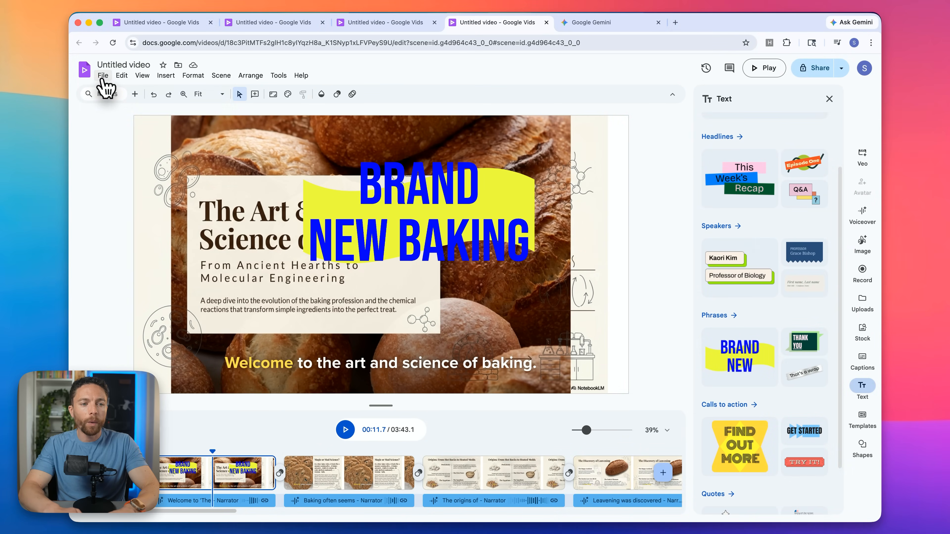
# - Create a new blank video project
pyautogui.click(103, 76)
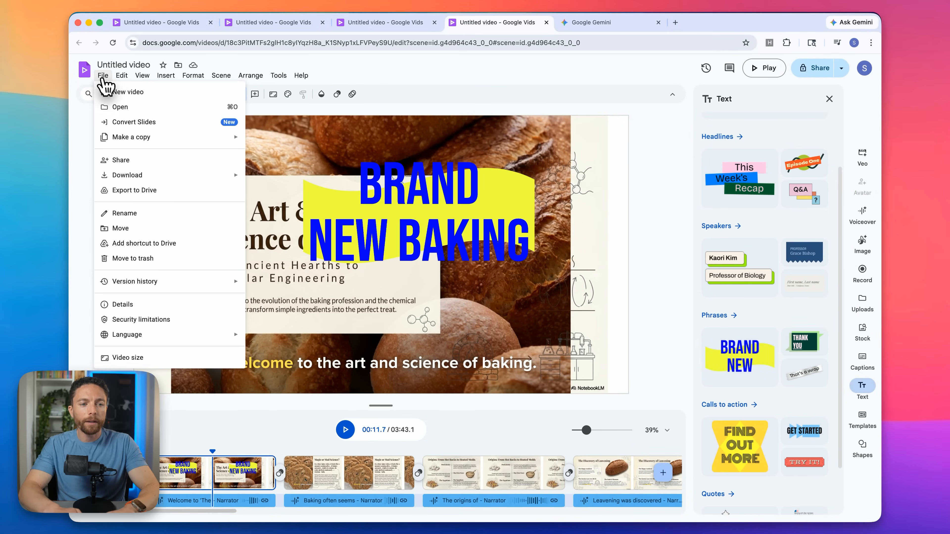
pyautogui.click(128, 93)
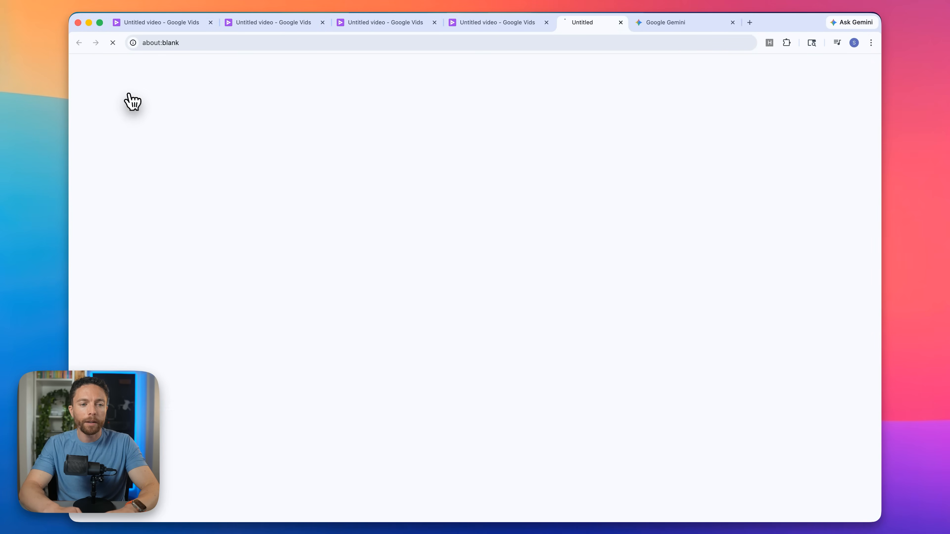
pyautogui.click(685, 146)
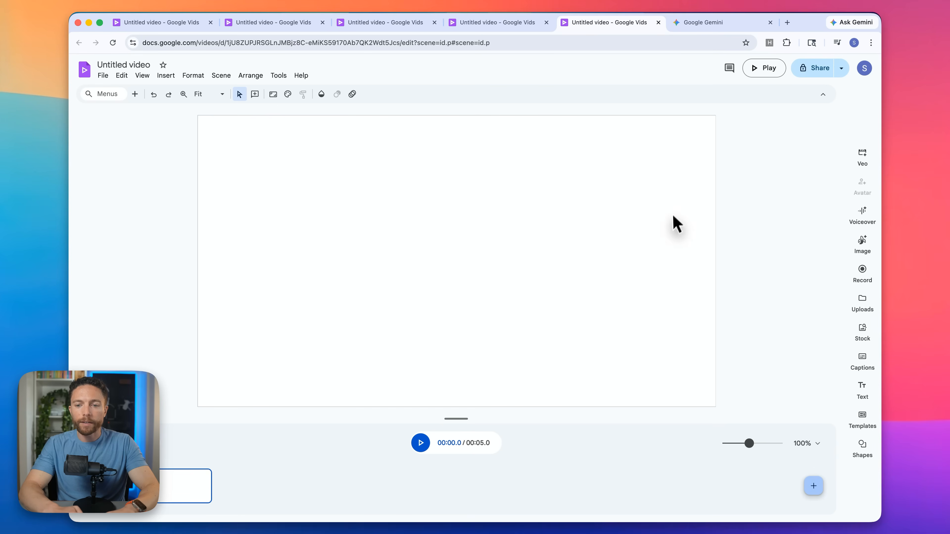
# - Insert the Private Chef opening scene from the Day in the life template and play its first seconds
pyautogui.click(862, 416)
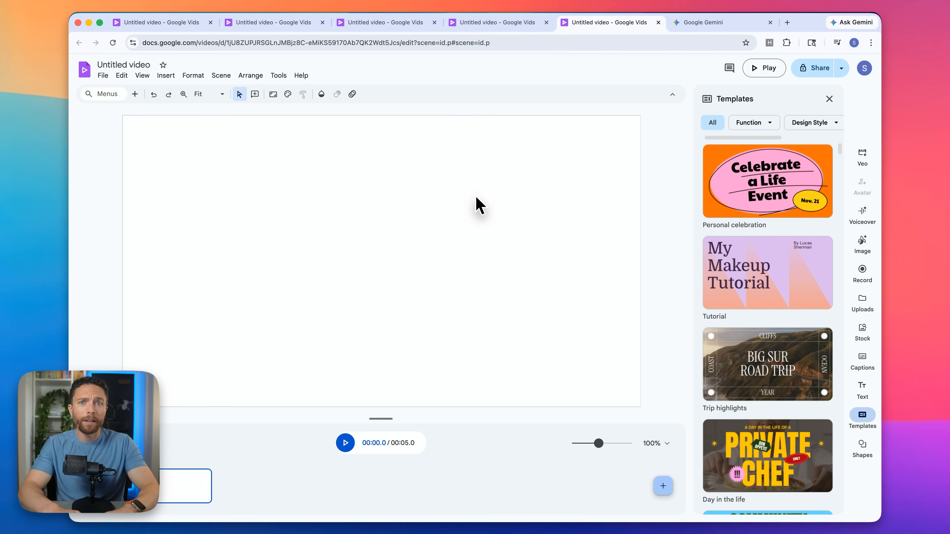
pyautogui.scroll(-3, 785, 340)
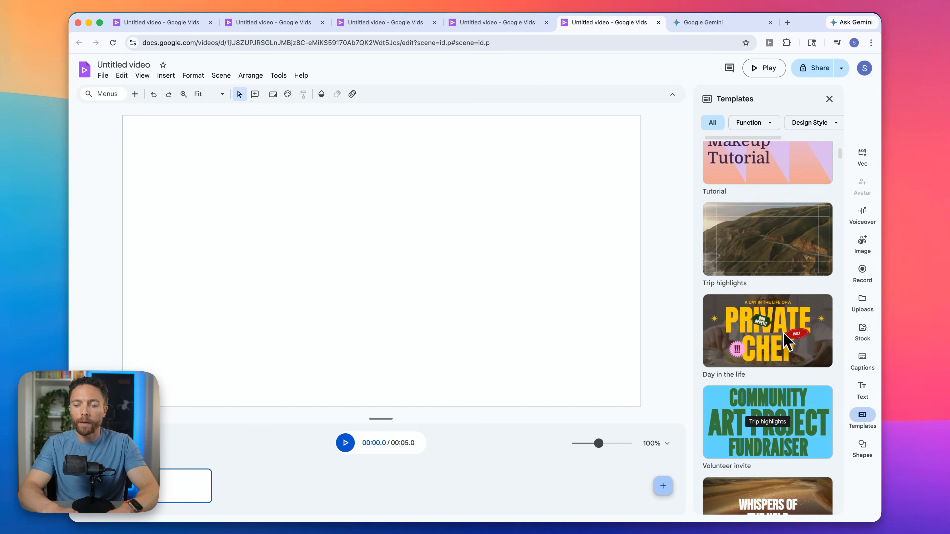
pyautogui.scroll(-1, 784, 339)
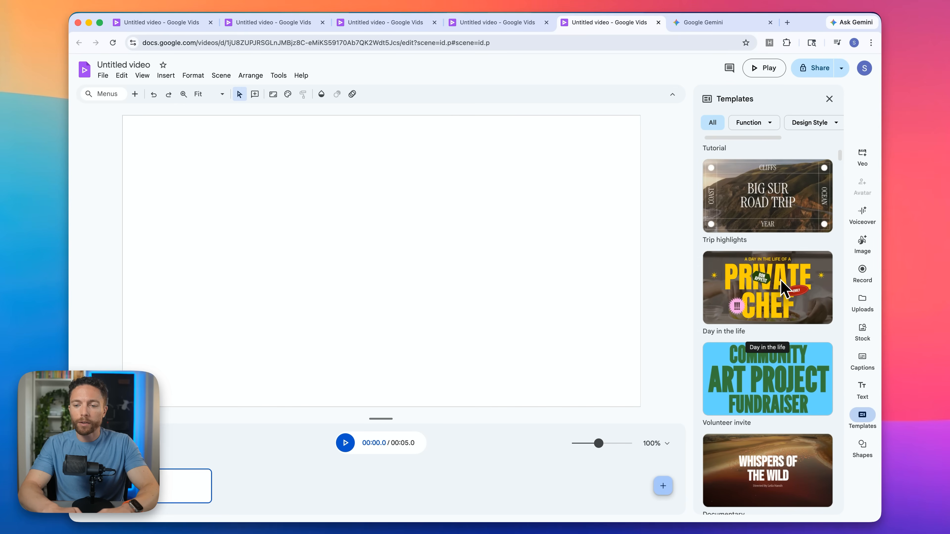
pyautogui.click(782, 288)
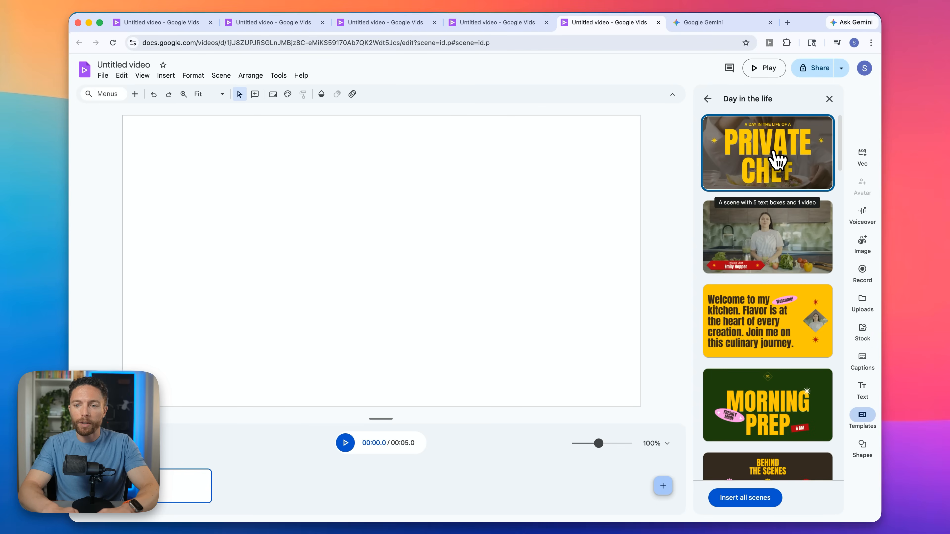
pyautogui.click(776, 157)
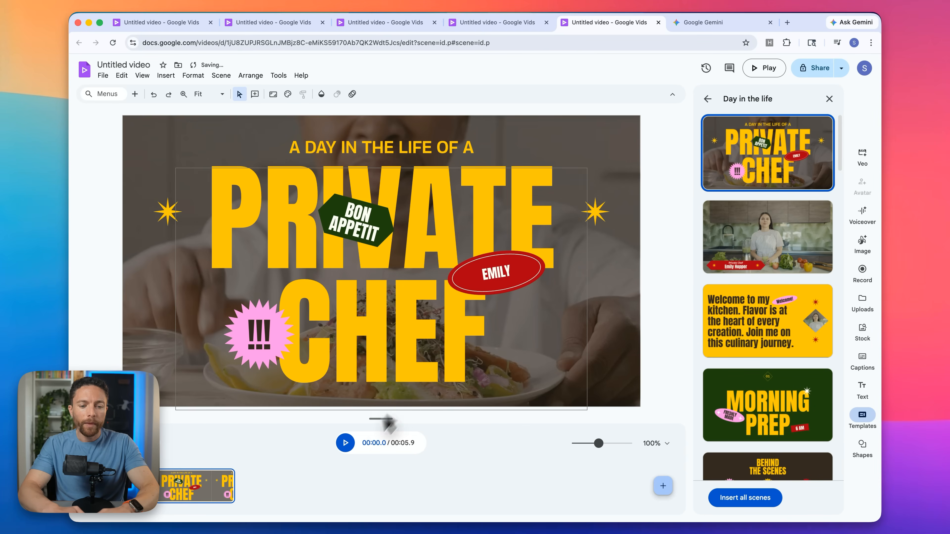
pyautogui.click(346, 443)
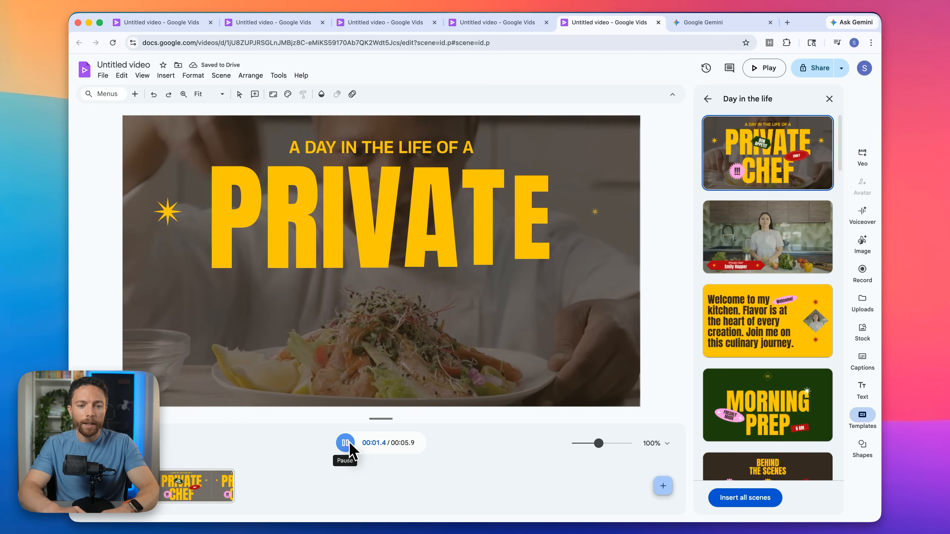
pyautogui.click(345, 443)
# - Move the red oval name badge down beside the word CHEF, and shift the dark translucent overlay up and to the right
pyautogui.click(411, 225)
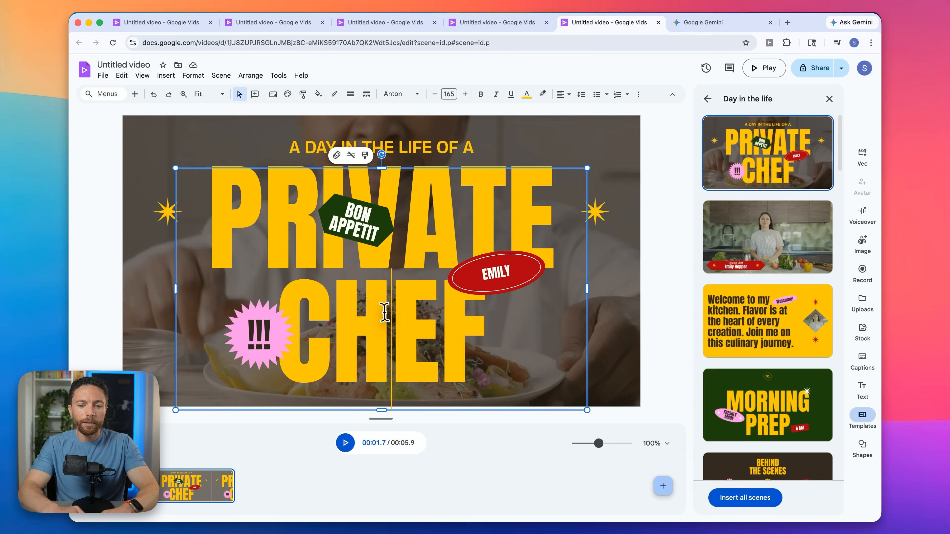
pyautogui.moveTo(496, 269); pyautogui.dragTo(538, 289)
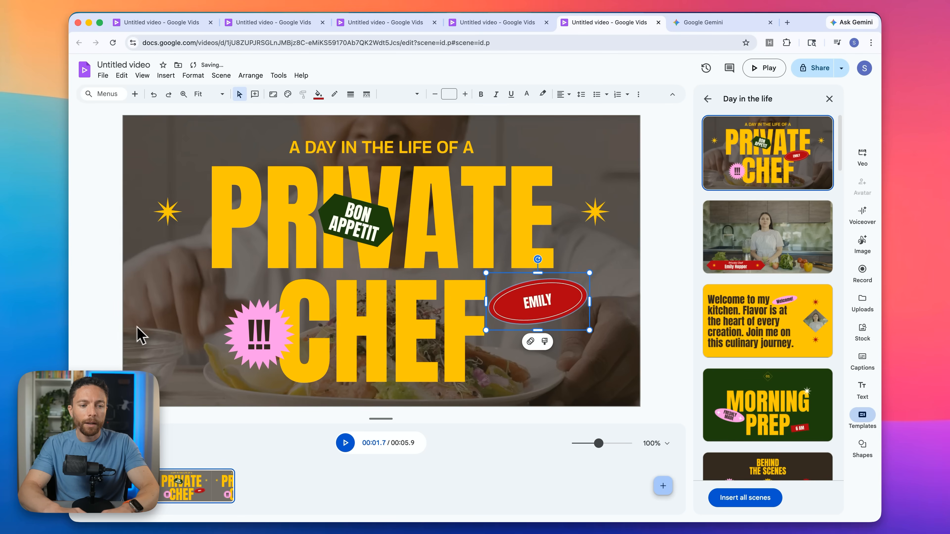
pyautogui.moveTo(140, 333); pyautogui.dragTo(232, 288)
pyautogui.moveTo(233, 283); pyautogui.dragTo(277, 258)
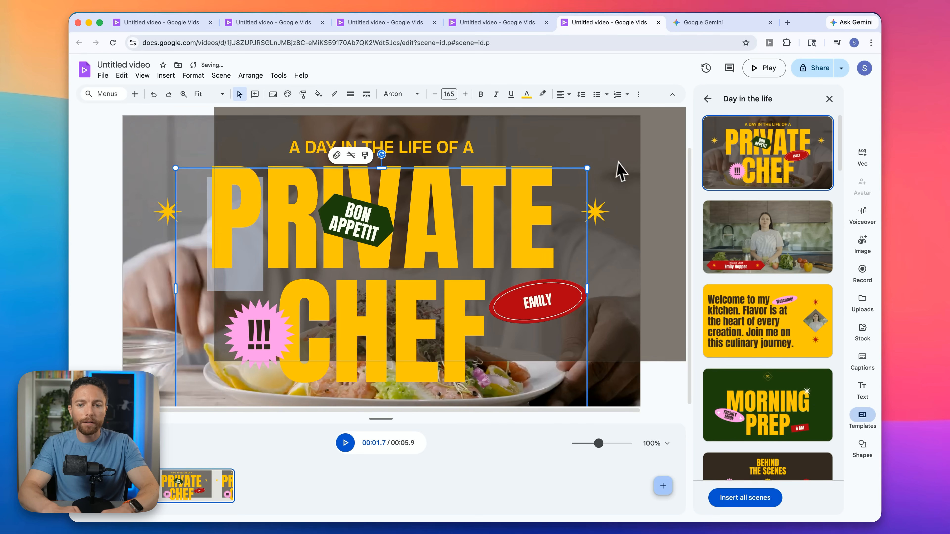
pyautogui.moveTo(618, 162); pyautogui.dragTo(621, 147)
# - Delete the background video behind the Private Chef title and select the dark translucent overlay
pyautogui.click(136, 302)
pyautogui.moveTo(136, 302); pyautogui.dragTo(159, 369)
pyautogui.press('BackSpace')
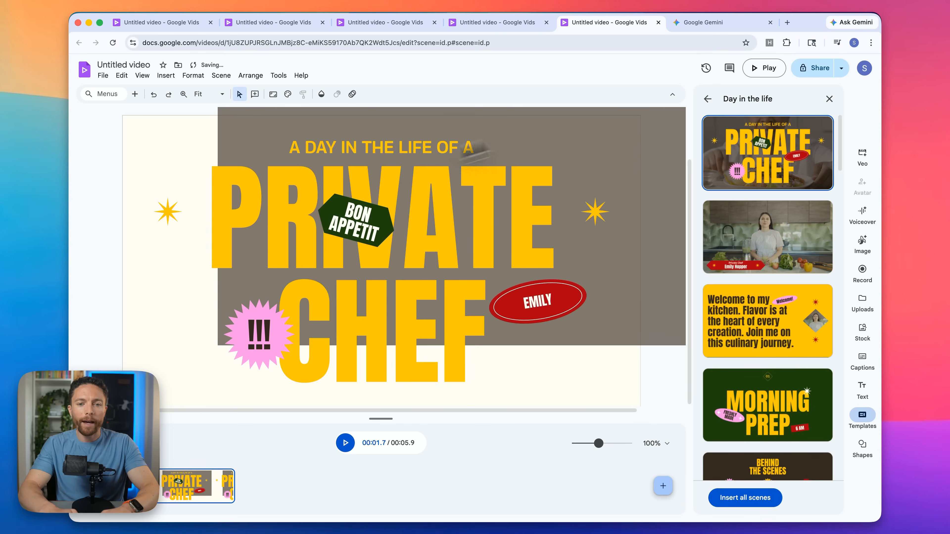
pyautogui.click(544, 131)
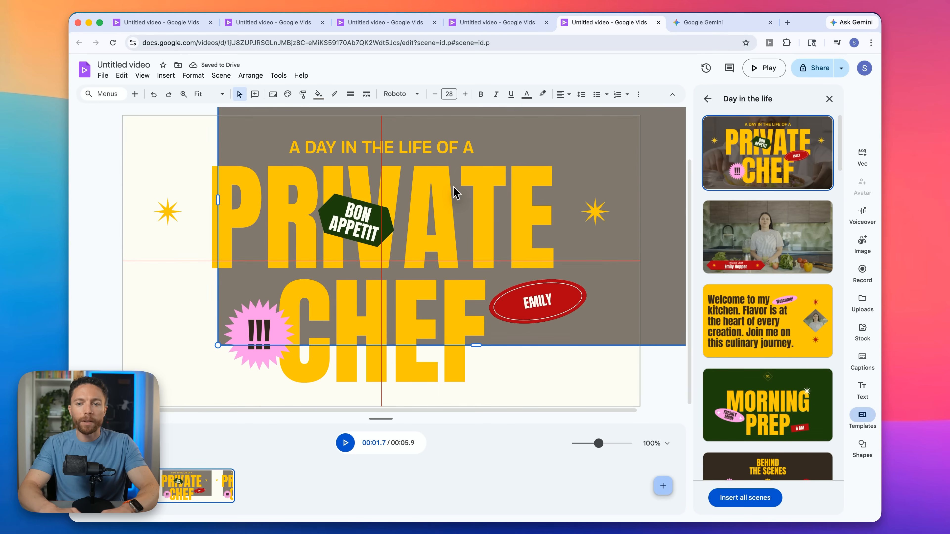
# - Move the dark translucent overlay back into line with the frame so it covers the whole Private Chef title scene
pyautogui.moveTo(453, 187); pyautogui.dragTo(454, 186)
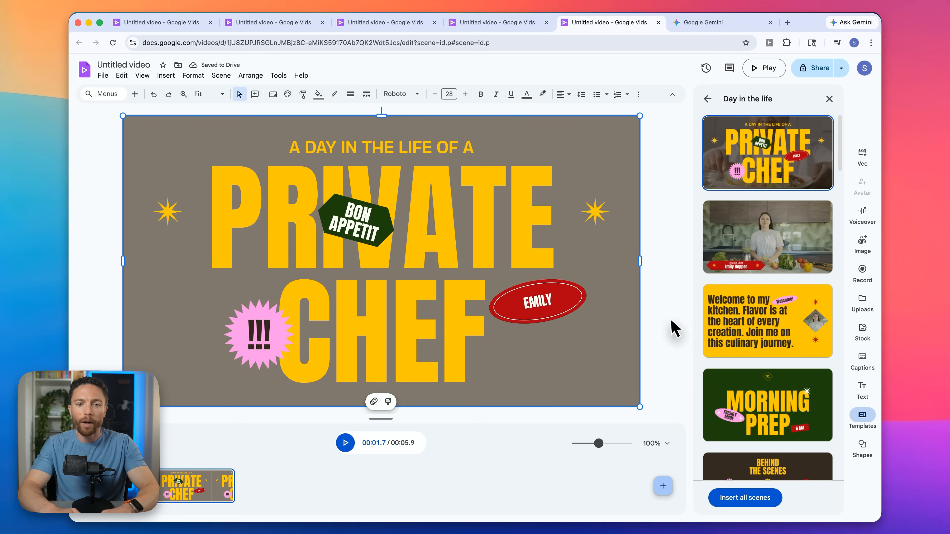
# - Create a new blank video project and dismiss its welcome dialog
pyautogui.click(103, 76)
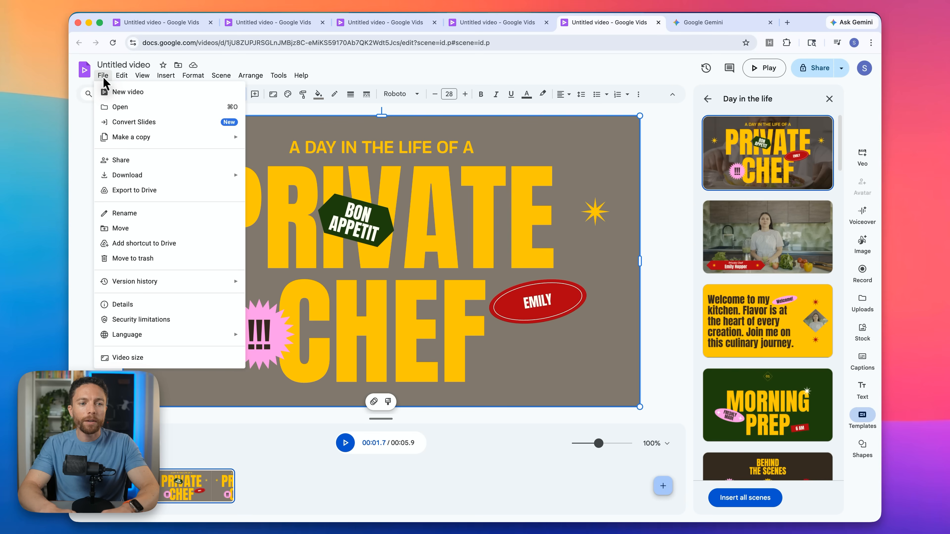
pyautogui.click(122, 94)
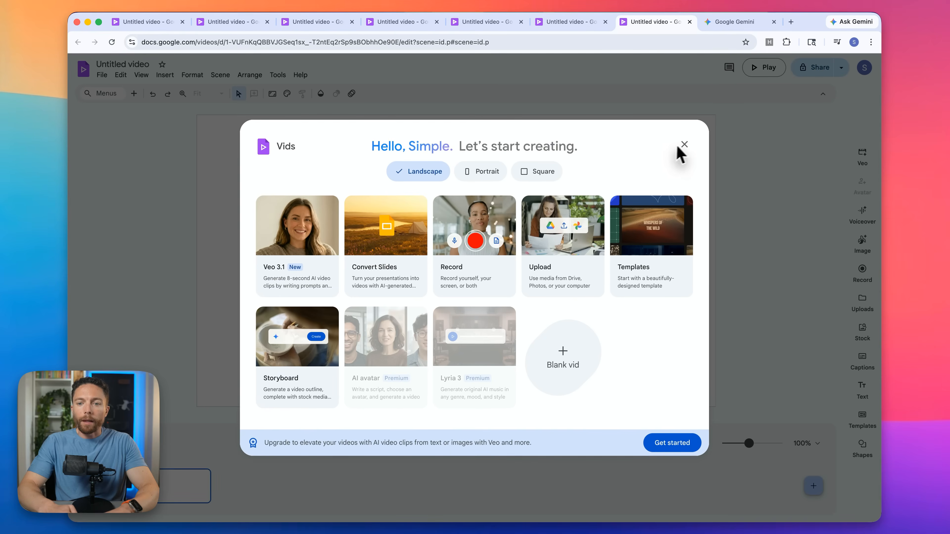
pyautogui.click(684, 144)
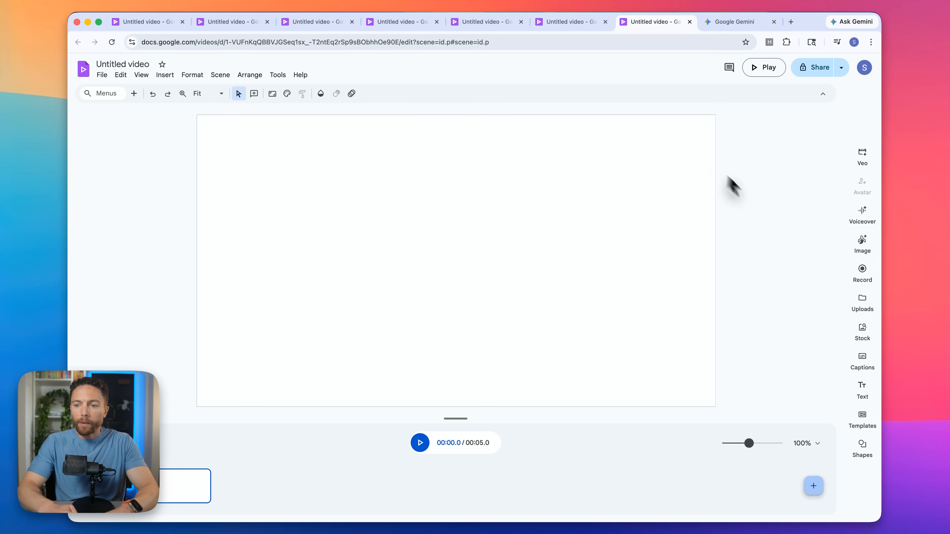
# - Generate a square 1:1 photo-style image from the prompt "A dog running on the beach" and place it in the scene
pyautogui.click(864, 247)
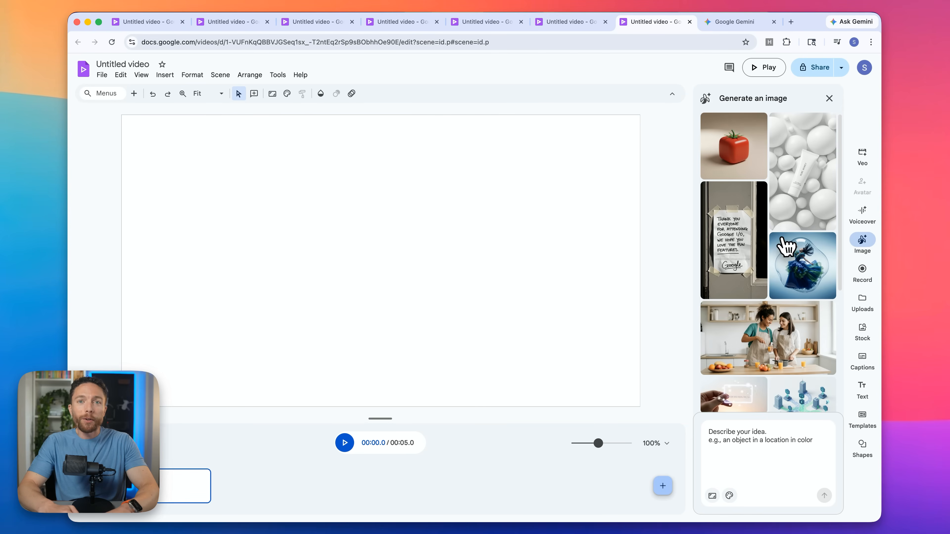
pyautogui.scroll(-5, 753, 290)
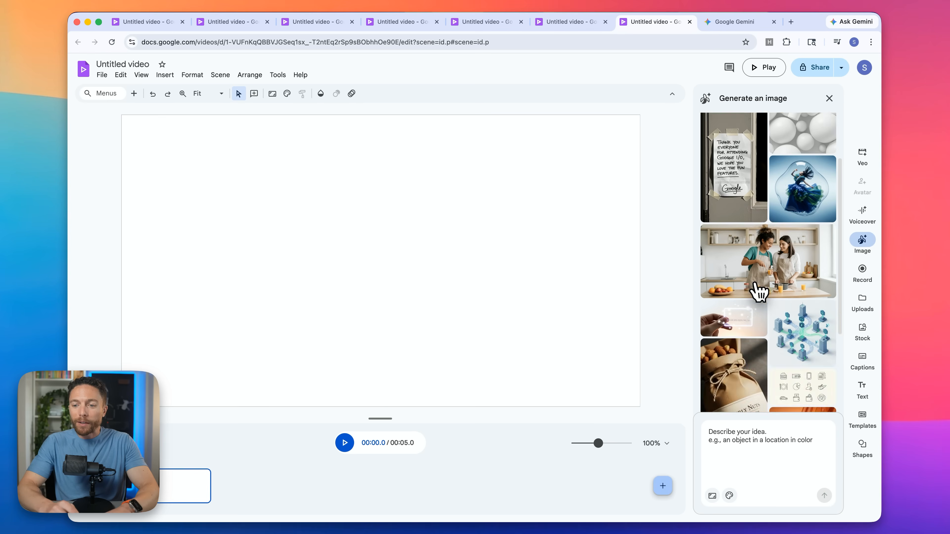
pyautogui.scroll(5, 759, 292)
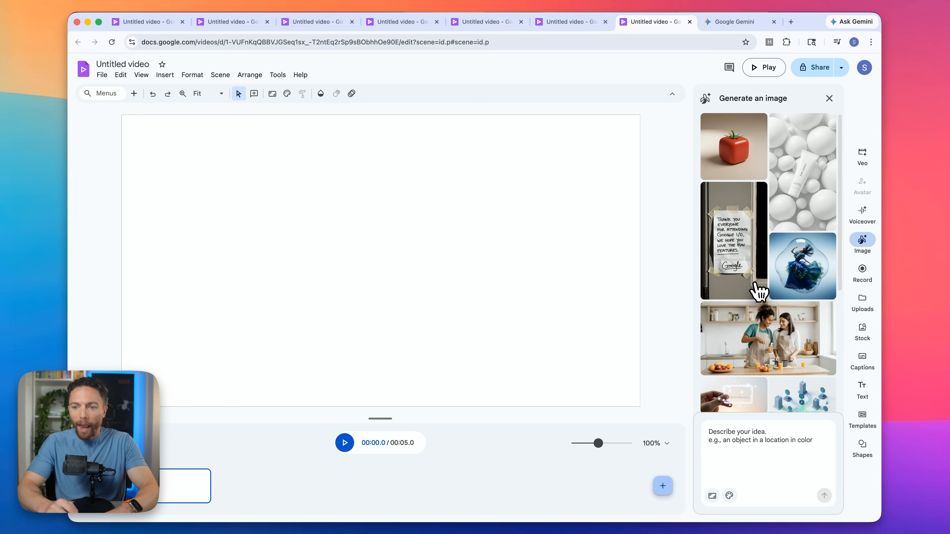
pyautogui.scroll(-2, 759, 291)
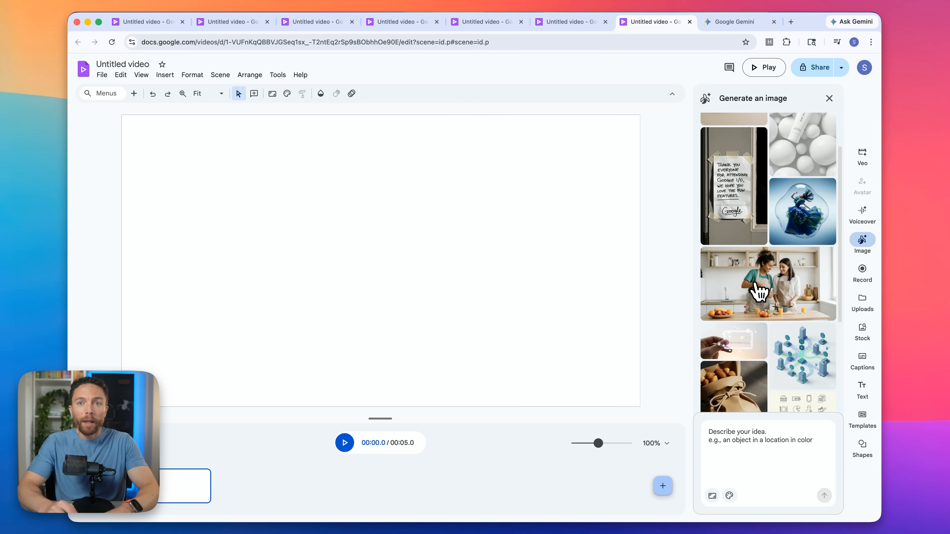
pyautogui.scroll(-4, 757, 290)
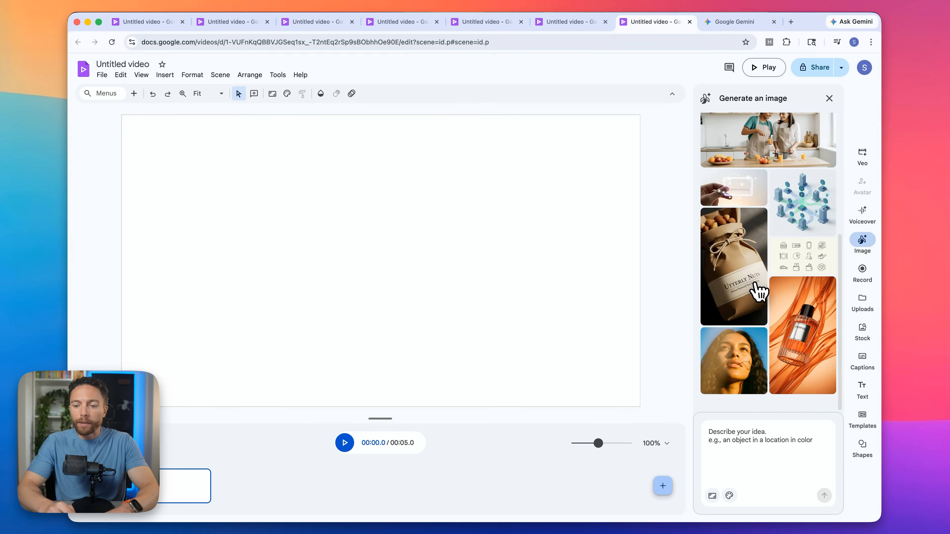
pyautogui.click(757, 436)
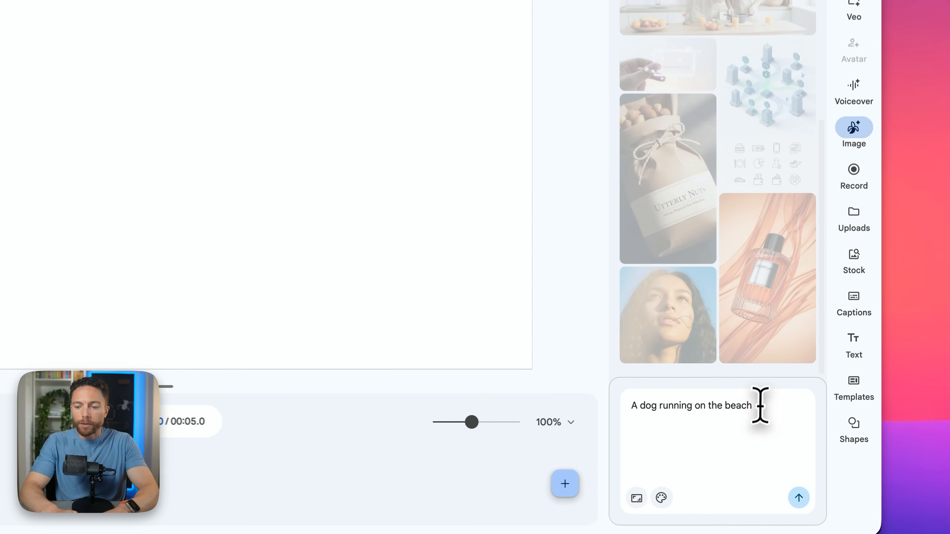
pyautogui.click(712, 496)
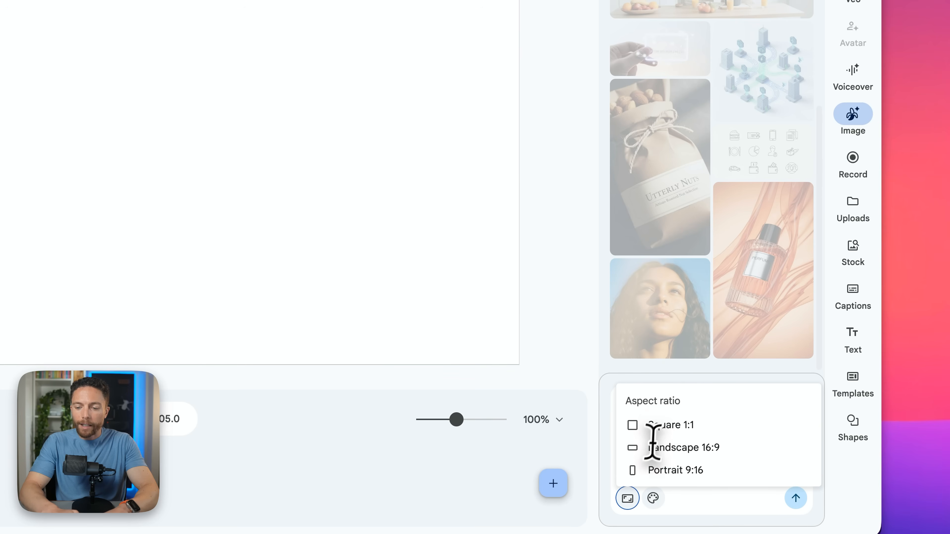
pyautogui.click(669, 424)
pyautogui.click(658, 498)
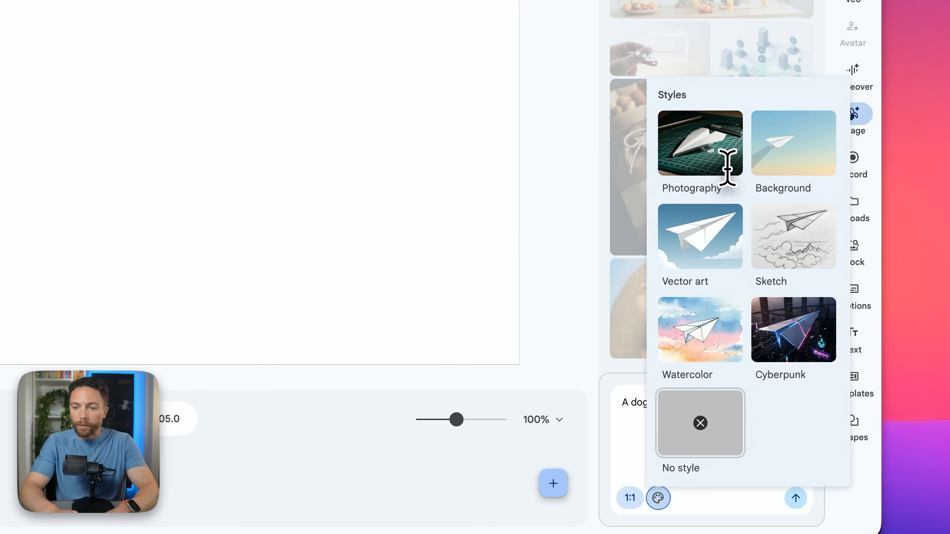
pyautogui.click(714, 332)
pyautogui.click(796, 498)
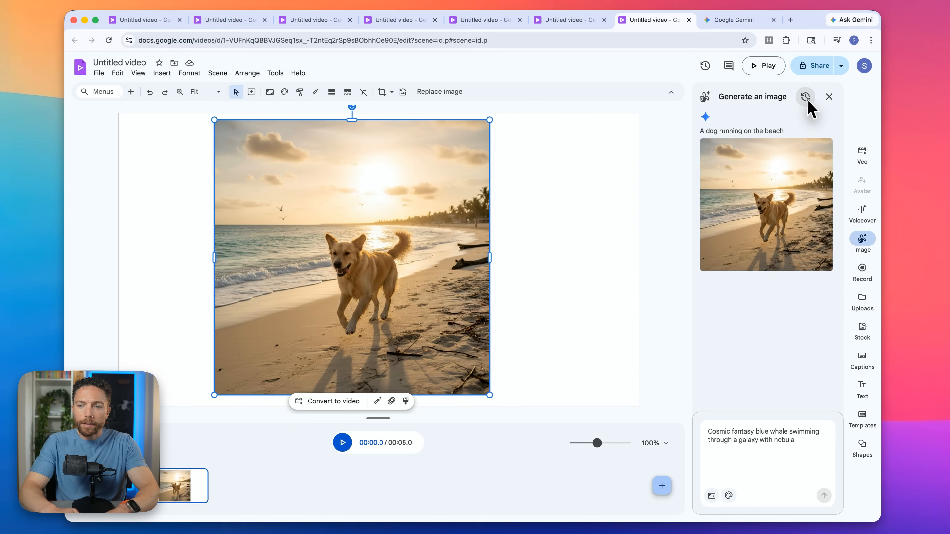
# - Clear the image generation results and reuse the sample prompt for the handwritten thank-you note taped to a door
pyautogui.click(807, 100)
pyautogui.click(554, 309)
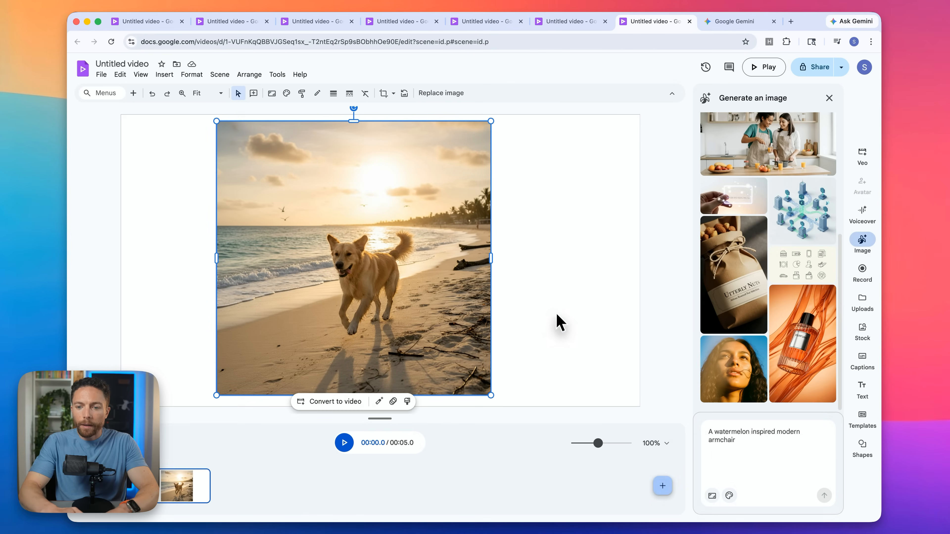
pyautogui.scroll(5, 761, 233)
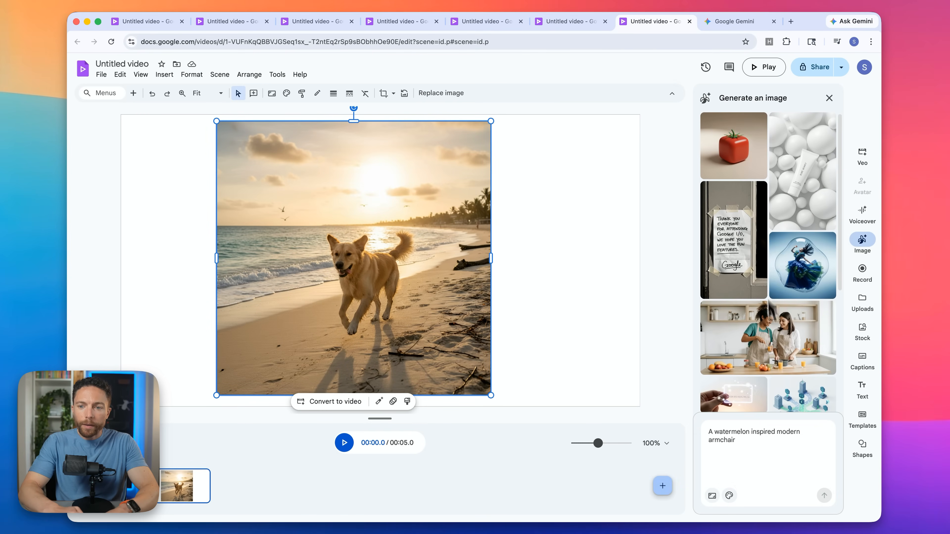
pyautogui.scroll(-5, 742, 247)
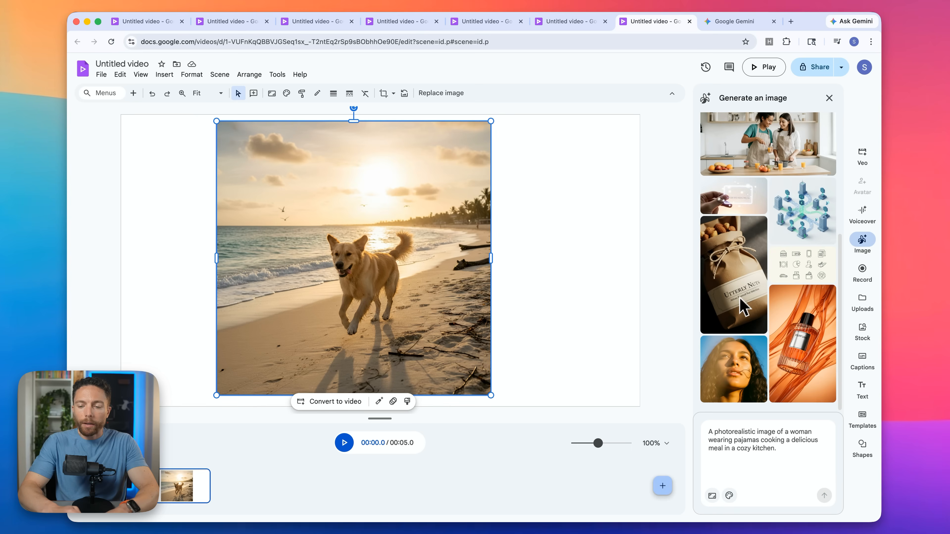
pyautogui.scroll(5, 807, 296)
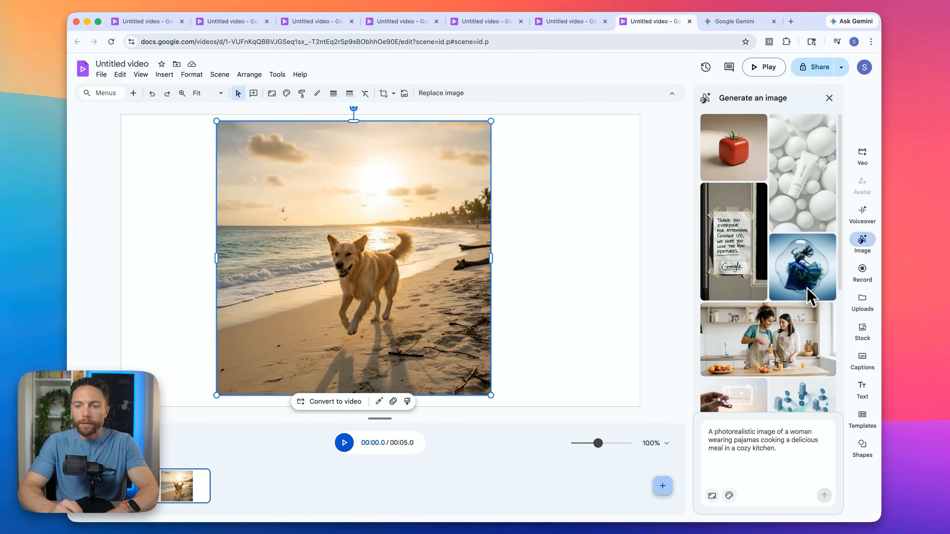
pyautogui.moveTo(746, 249)
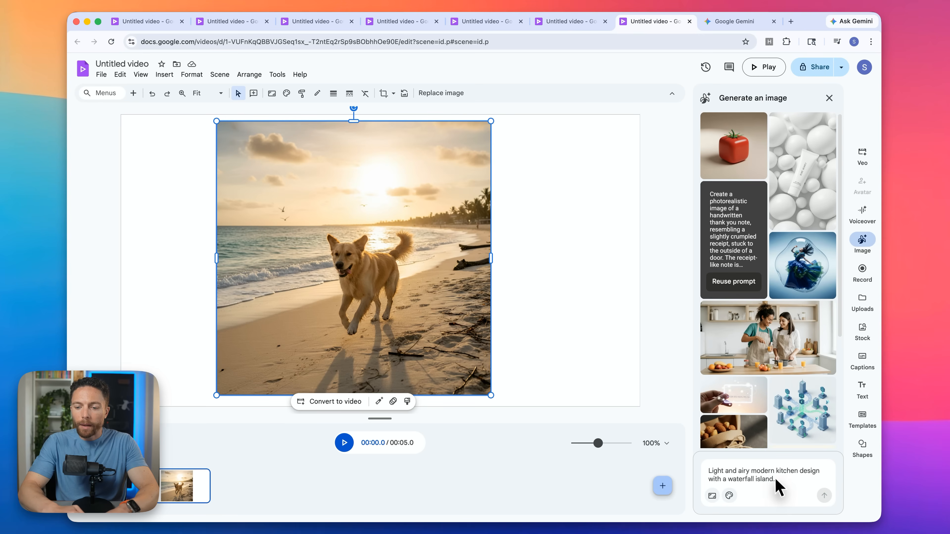
pyautogui.click(744, 281)
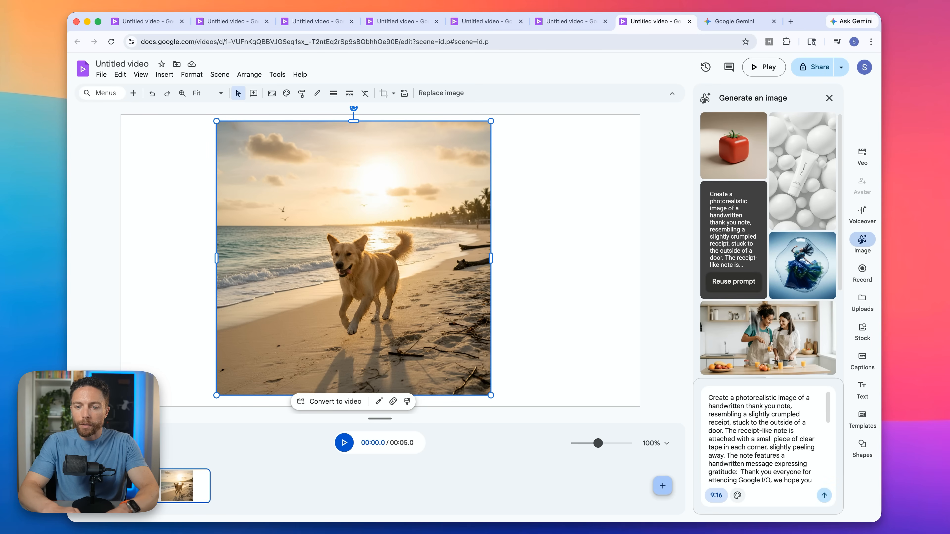
# - Change the note's message in the prompt to a grocery list of apples, bananas and spinach, and replace the dog picture with the generated image
pyautogui.scroll(-4, 782, 445)
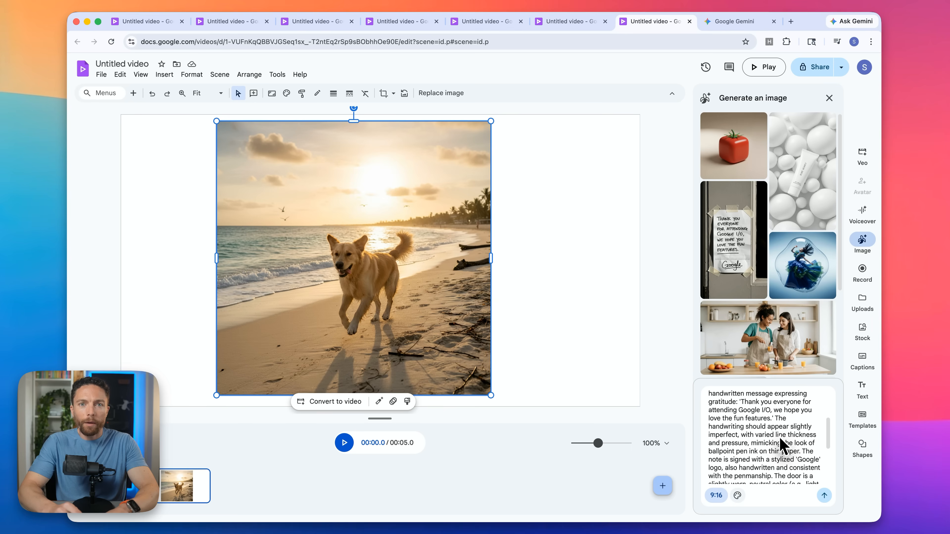
pyautogui.scroll(-2, 782, 448)
pyautogui.scroll(3, 767, 439)
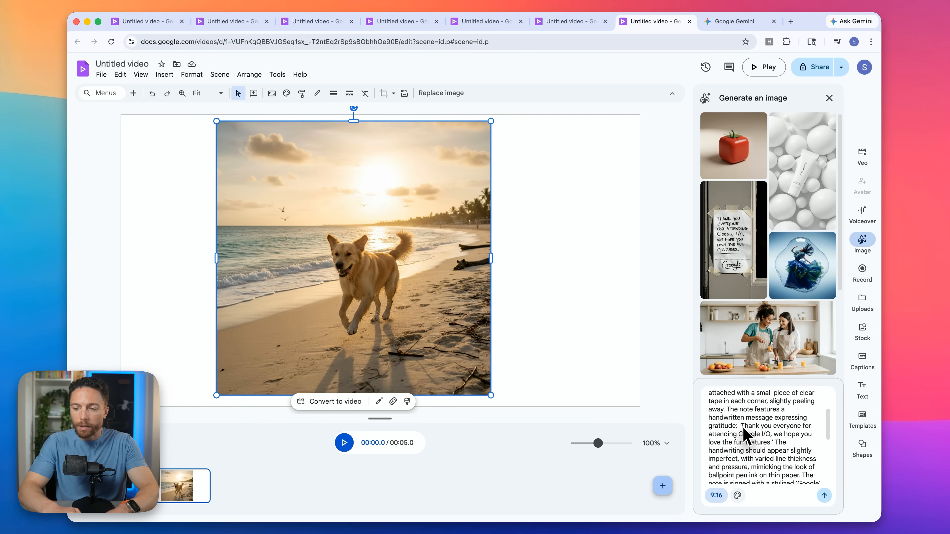
pyautogui.moveTo(740, 426); pyautogui.dragTo(766, 443)
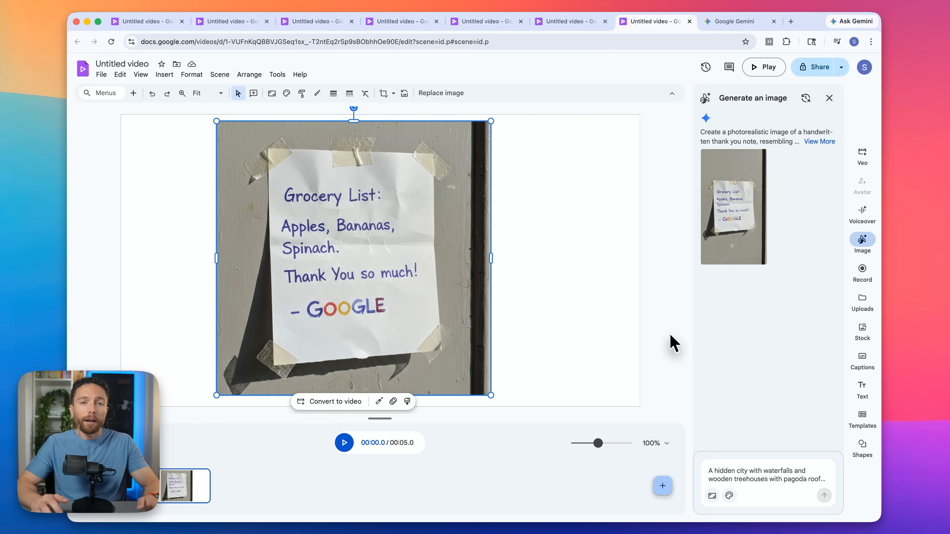
# - Examine the recording options, the Drive and Photos sources, and the stock images, music, stickers, sound effects, GIFs and Google images
pyautogui.click(863, 275)
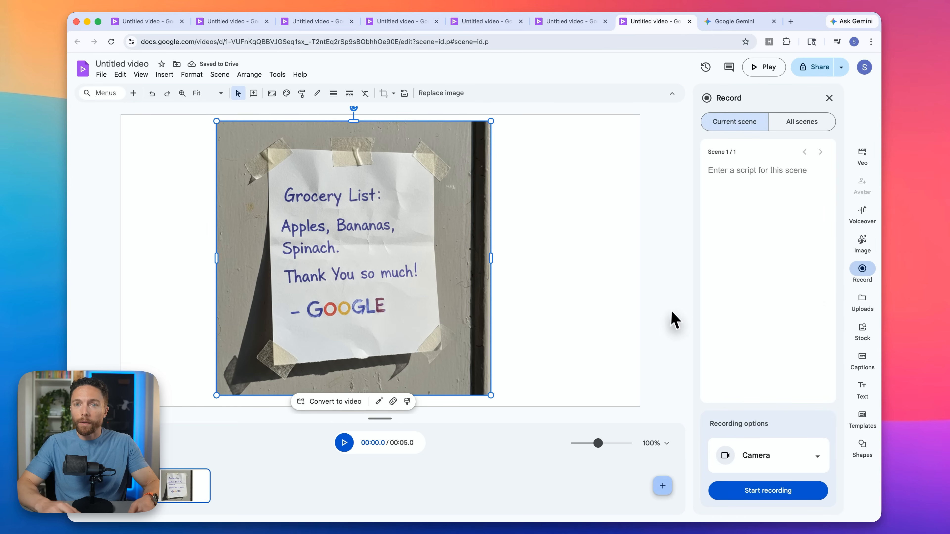
pyautogui.click(861, 302)
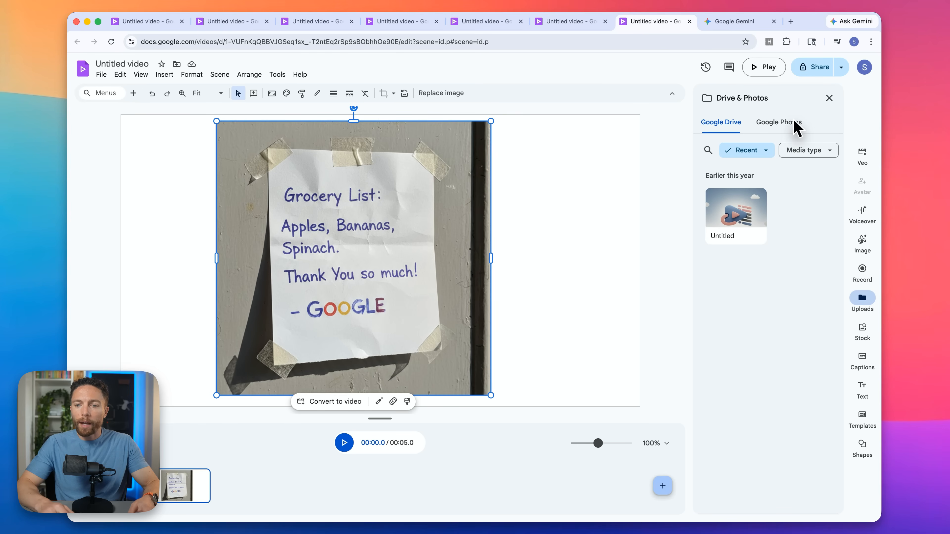
pyautogui.click(866, 334)
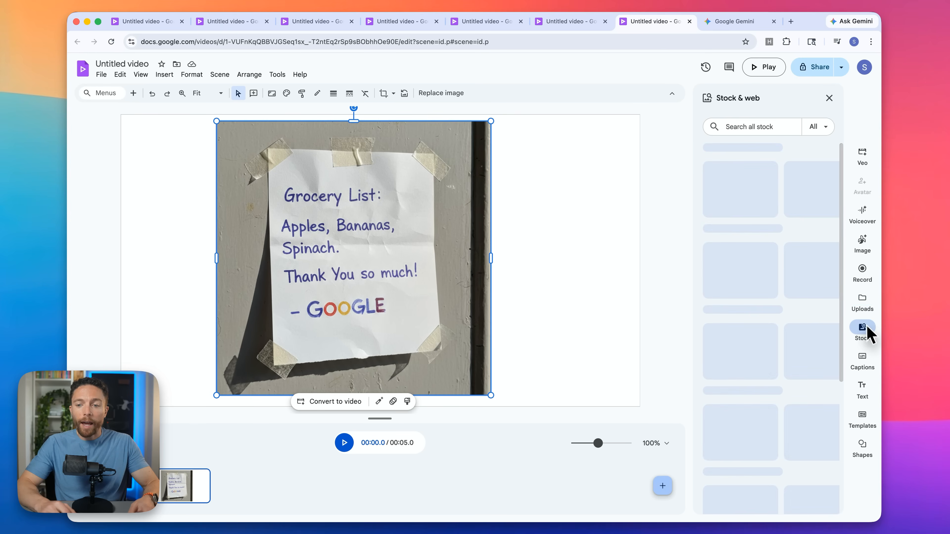
pyautogui.scroll(-2, 797, 282)
pyautogui.scroll(-2, 794, 277)
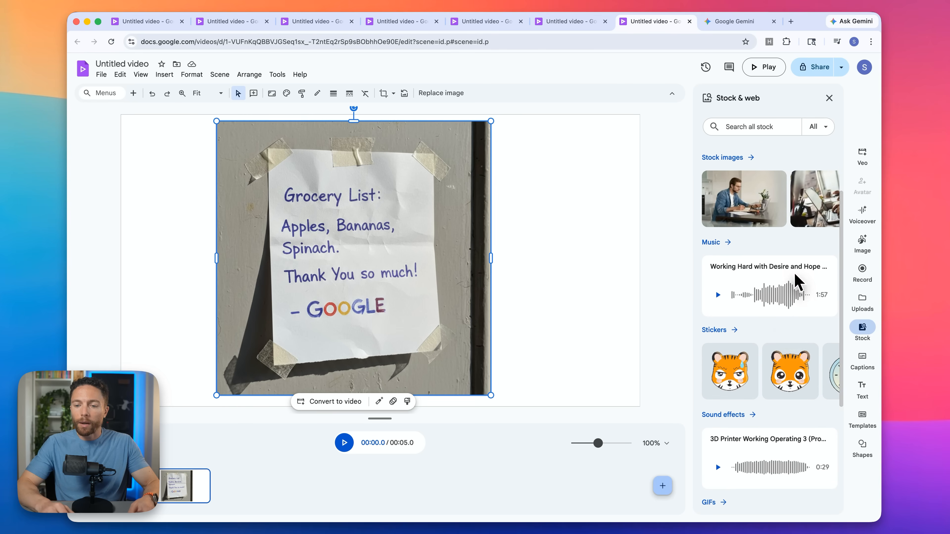
pyautogui.scroll(-2, 785, 331)
pyautogui.scroll(-2, 785, 337)
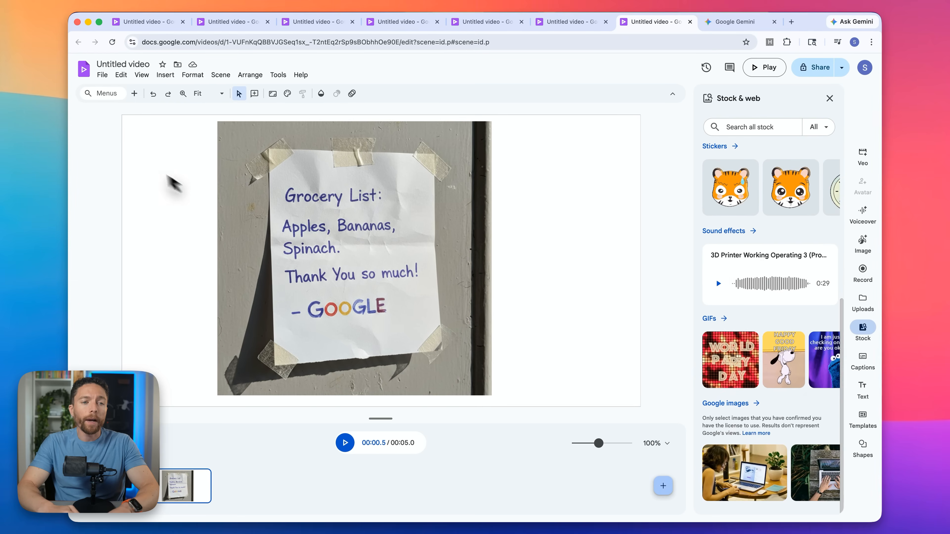
# - Bring up the file commands for the current video project
pyautogui.click(102, 74)
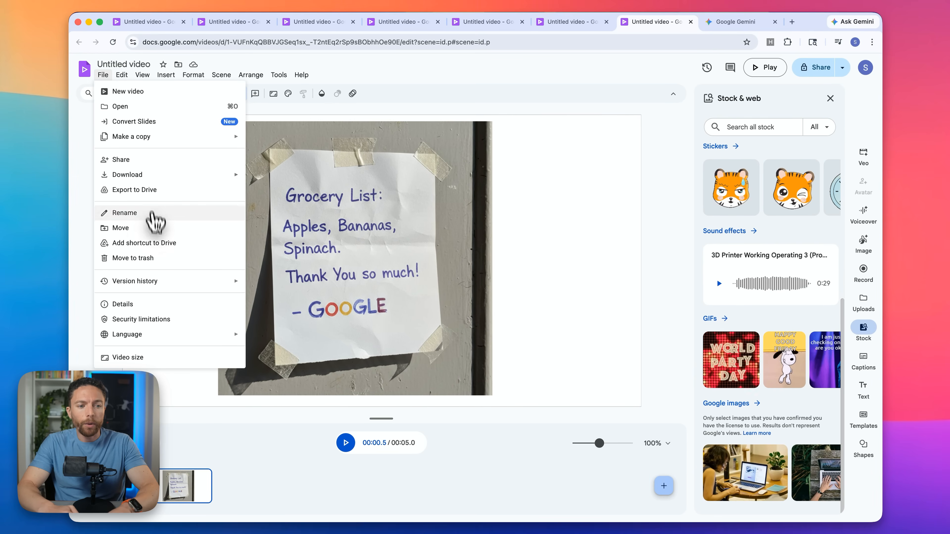